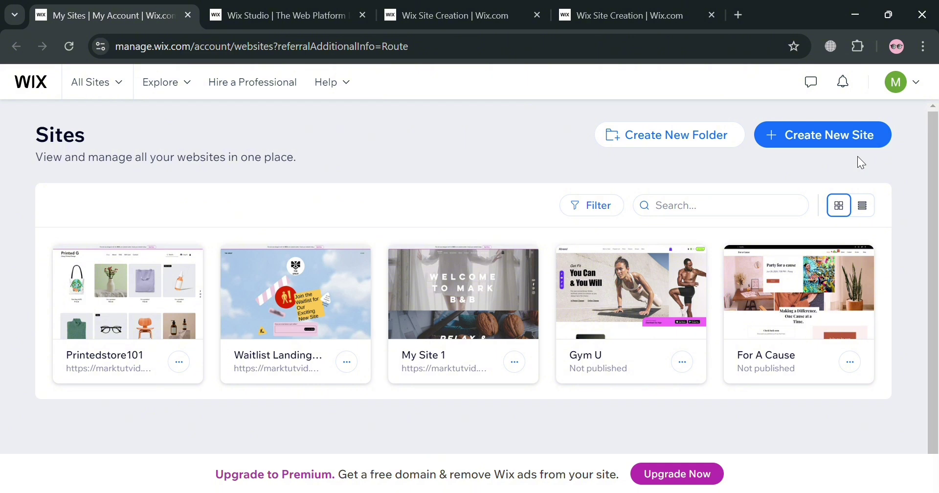
{"action": "mouse_move", "coordinate": [485, 275]}
{"action": "scroll", "coordinate": [517, 167], "scroll_direction": "down", "scroll_amount": 1}
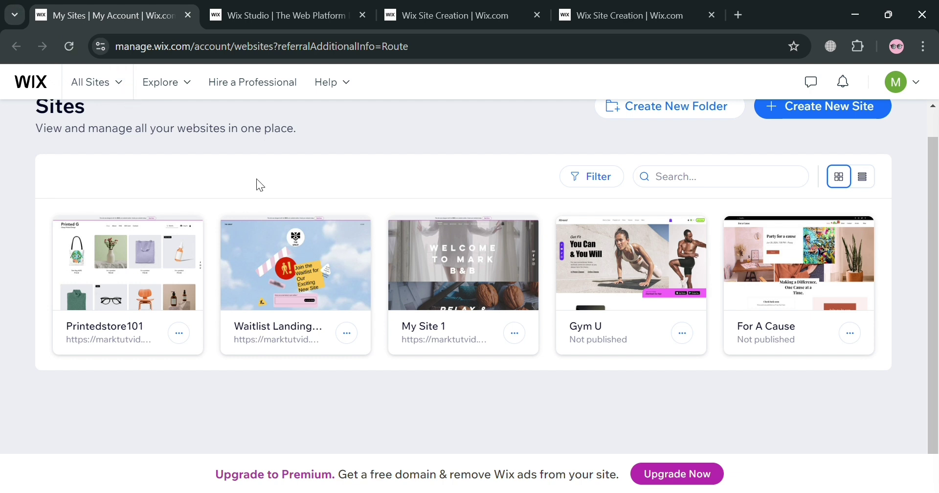
{"action": "scroll", "coordinate": [558, 199], "scroll_direction": "up", "scroll_amount": 1}
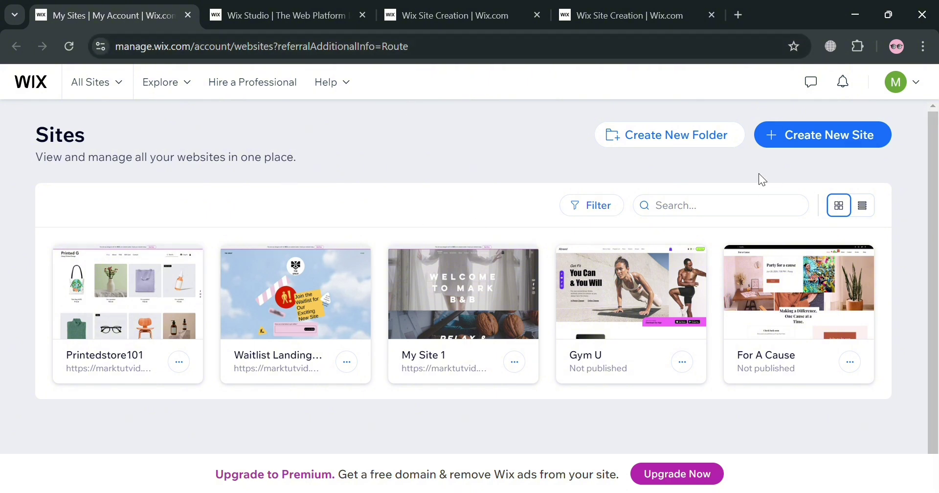
- Look through the Wix Studio landing page and its feature sections
{"action": "left_click", "coordinate": [274, 10]}
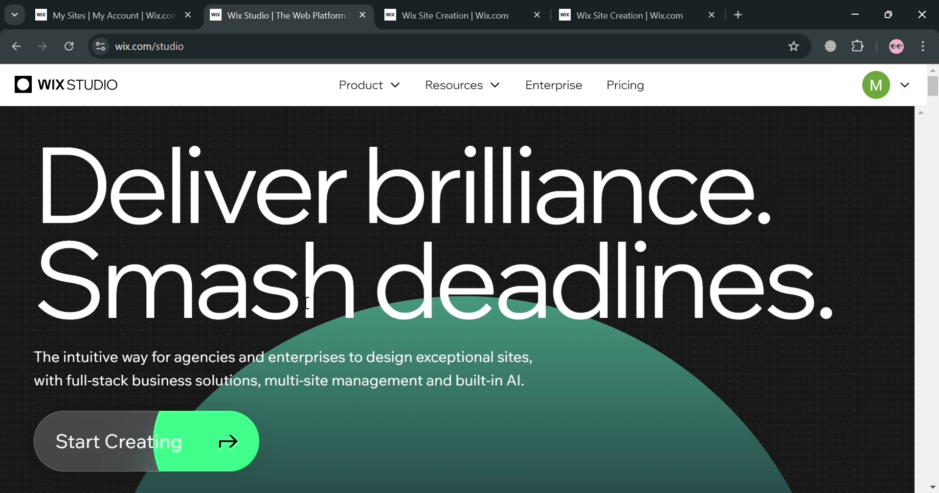
{"action": "scroll", "coordinate": [336, 321], "scroll_direction": "down", "scroll_amount": 3}
{"action": "scroll", "coordinate": [394, 355], "scroll_direction": "down", "scroll_amount": 20}
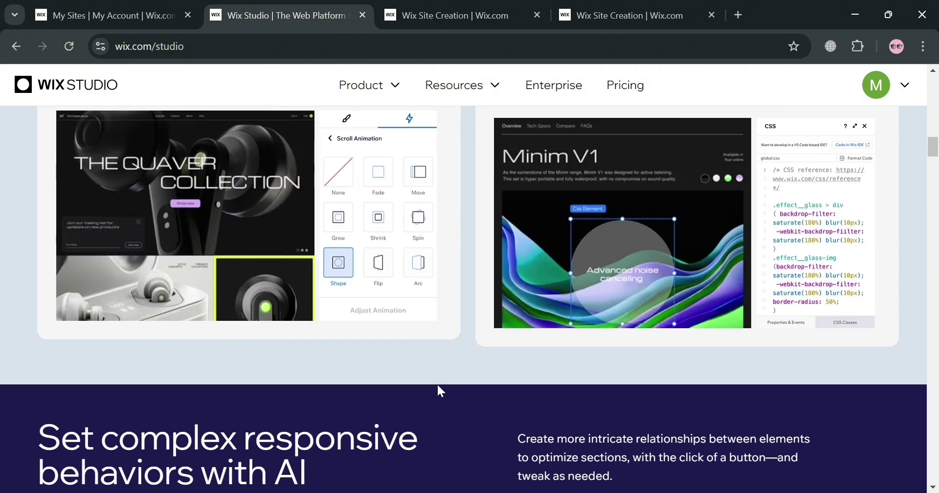
{"action": "scroll", "coordinate": [444, 394], "scroll_direction": "down", "scroll_amount": 15}
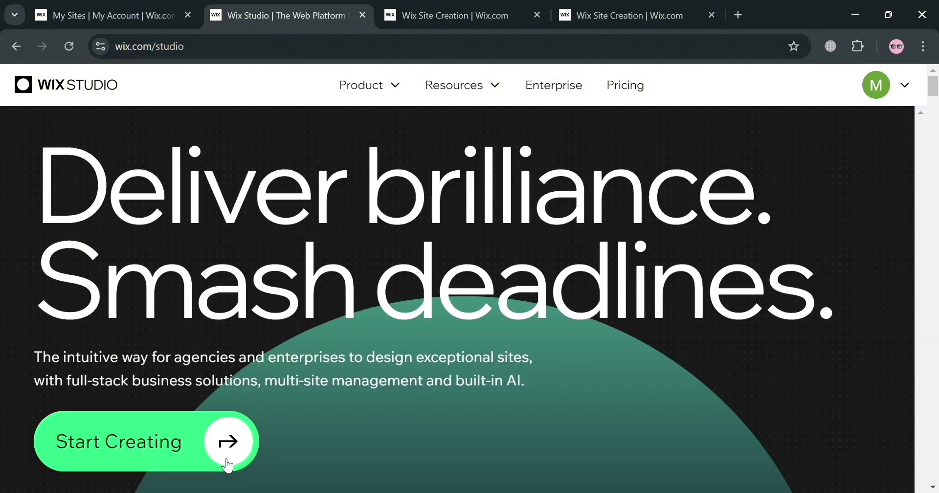
- Go to the Wix Studio workspace from the site creation page asking what to do next
{"action": "left_click", "coordinate": [389, 16]}
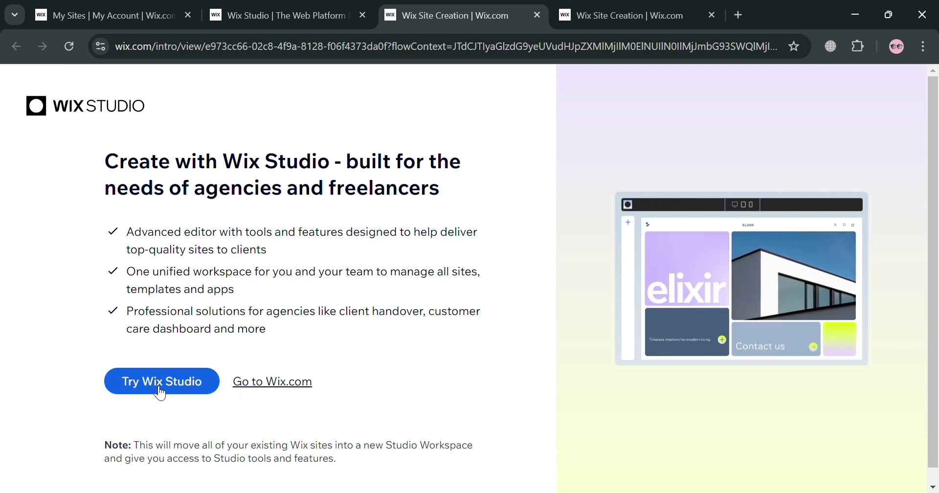
{"action": "left_click", "coordinate": [595, 6]}
{"action": "scroll", "coordinate": [540, 344], "scroll_direction": "up", "scroll_amount": 1}
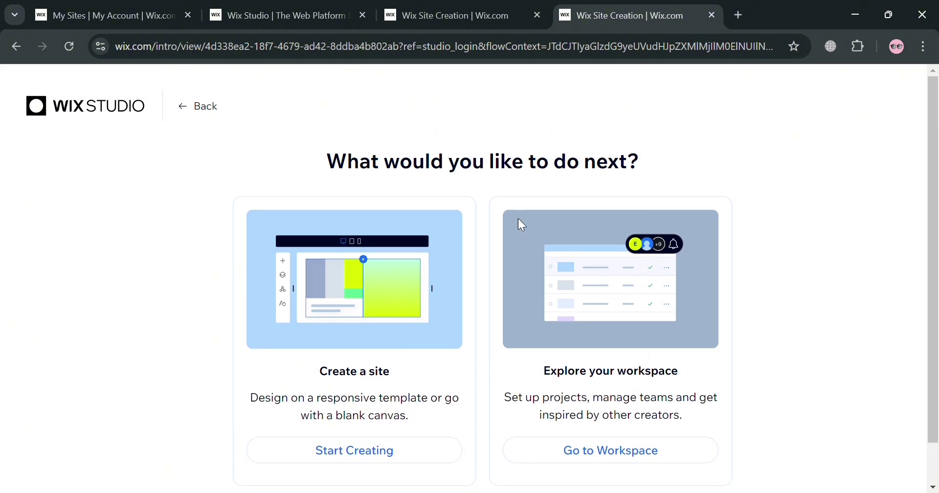
{"action": "scroll", "coordinate": [518, 218], "scroll_direction": "down", "scroll_amount": 1}
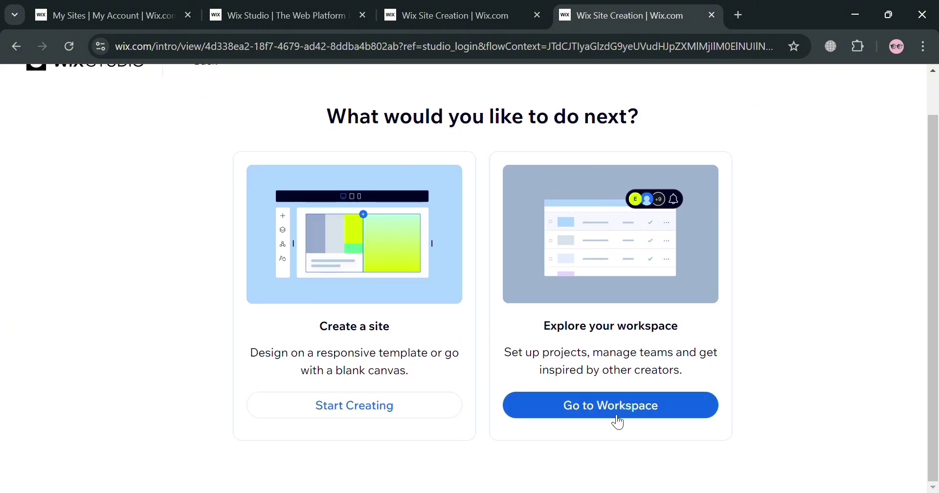
{"action": "left_click", "coordinate": [659, 407]}
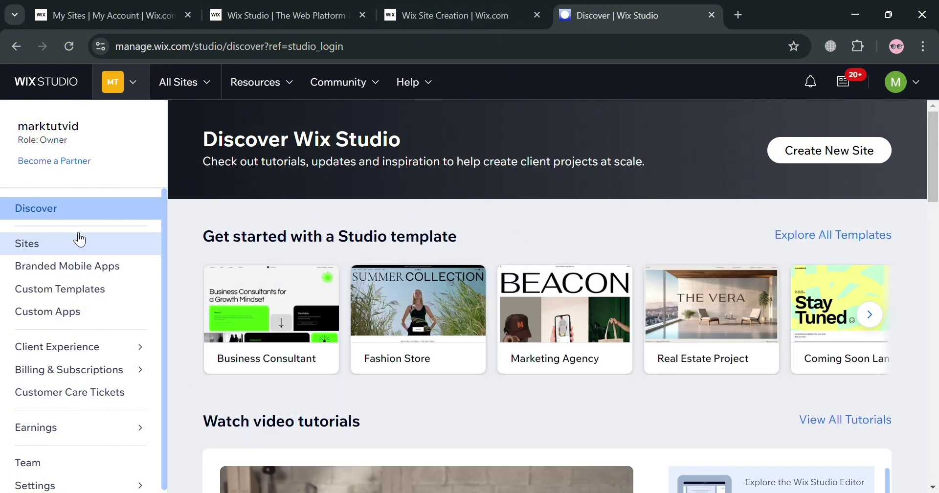
- Create a new Studio site from the workspace, choosing to start from a template
{"action": "scroll", "coordinate": [86, 284], "scroll_direction": "down", "scroll_amount": 1}
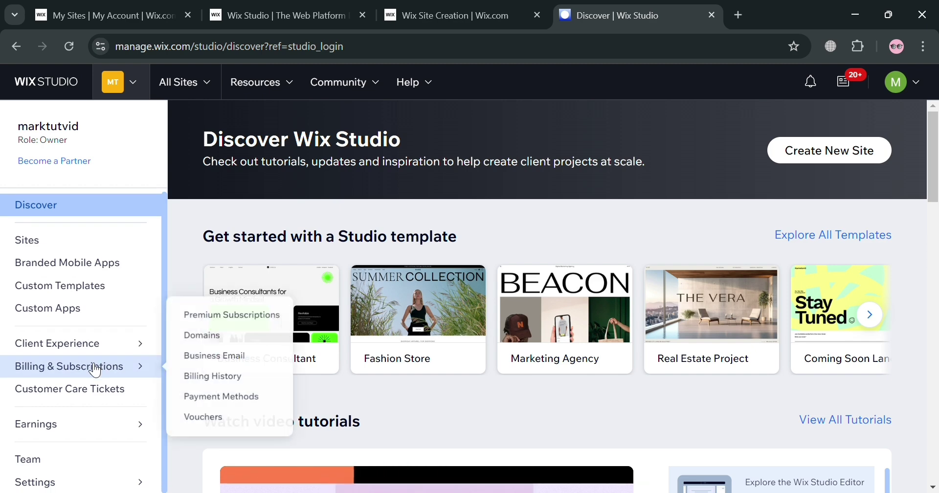
{"action": "scroll", "coordinate": [682, 220], "scroll_direction": "down", "scroll_amount": 3}
{"action": "scroll", "coordinate": [707, 203], "scroll_direction": "up", "scroll_amount": 3}
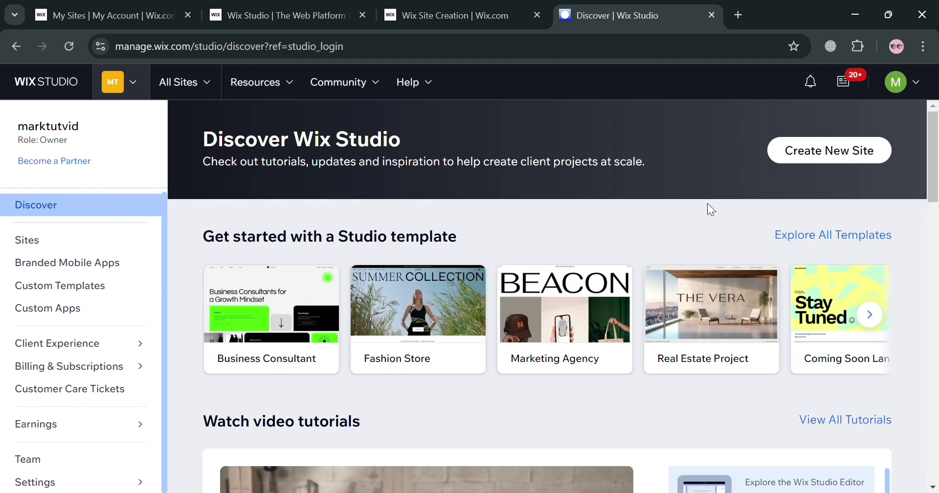
{"action": "left_click", "coordinate": [846, 166]}
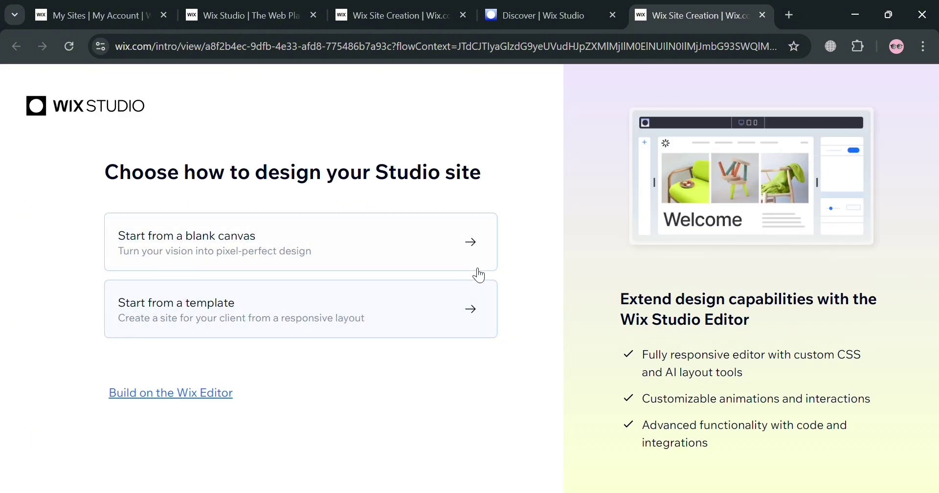
{"action": "left_click", "coordinate": [413, 311]}
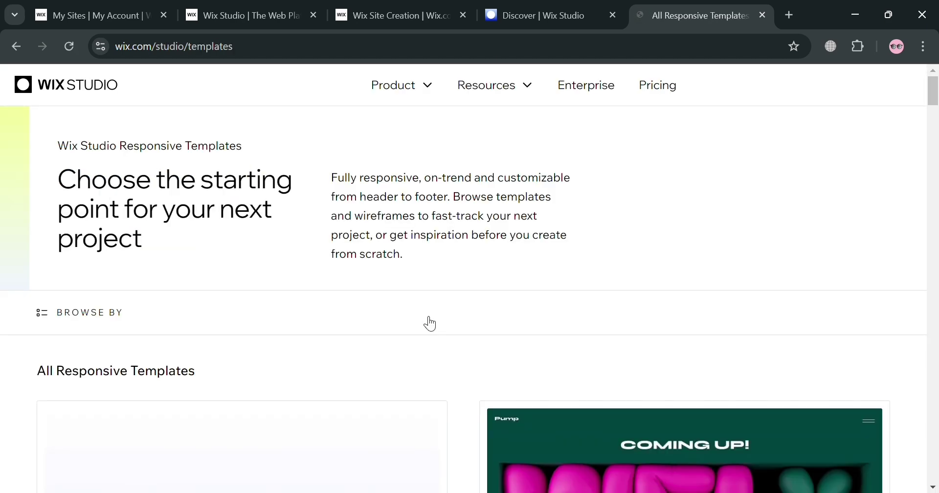
- Filter the responsive templates by type to show only the Ecommerce ones
{"action": "scroll", "coordinate": [226, 321], "scroll_direction": "down", "scroll_amount": 5}
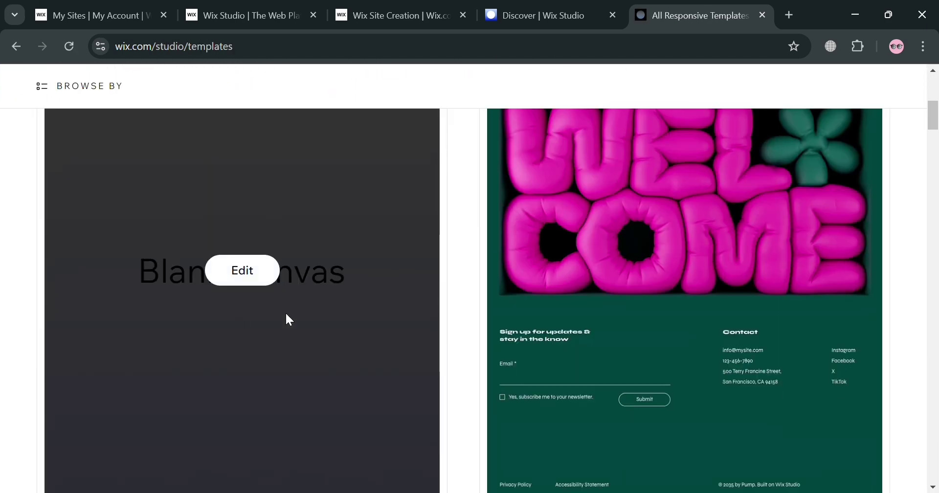
{"action": "scroll", "coordinate": [422, 420], "scroll_direction": "down", "scroll_amount": 8}
{"action": "scroll", "coordinate": [419, 417], "scroll_direction": "up", "scroll_amount": 4}
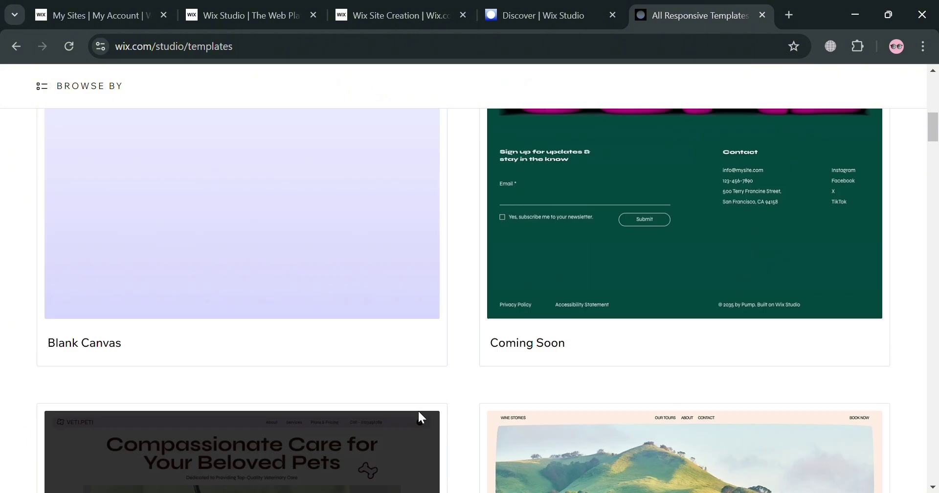
{"action": "scroll", "coordinate": [417, 410], "scroll_direction": "up", "scroll_amount": 6}
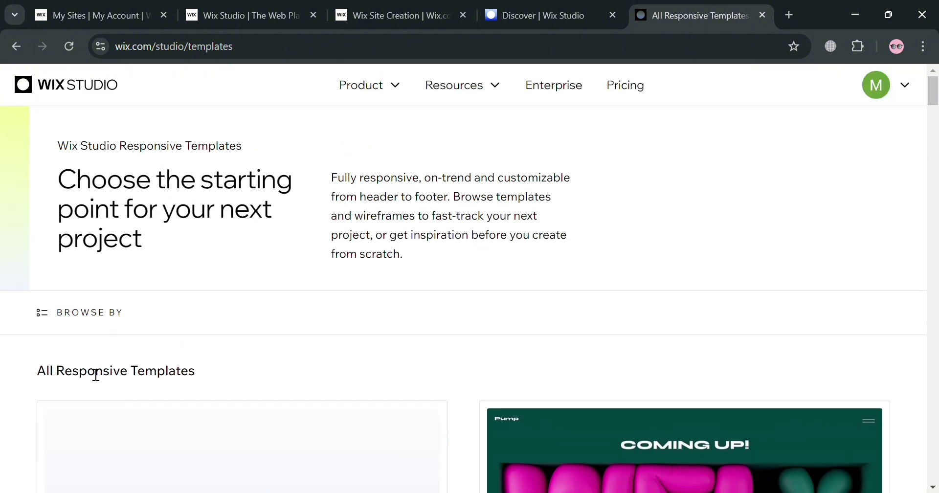
{"action": "left_click", "coordinate": [45, 324]}
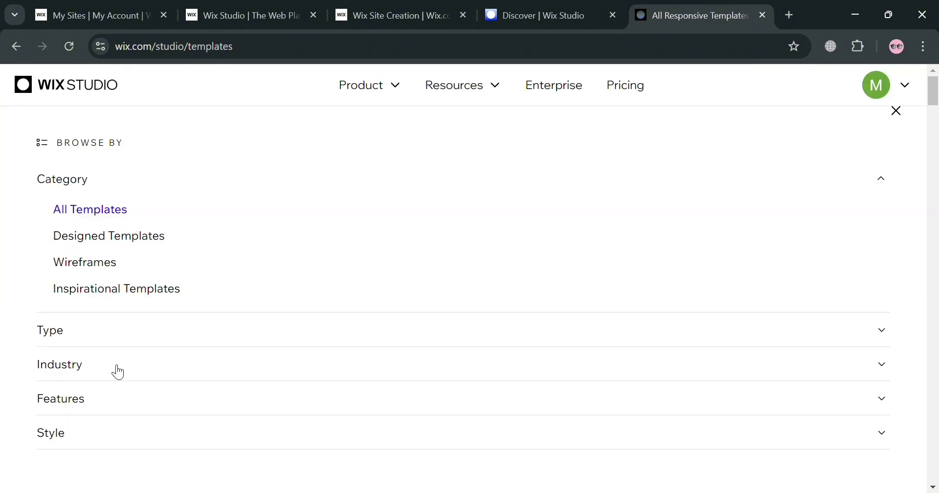
{"action": "left_click", "coordinate": [136, 333]}
{"action": "left_click", "coordinate": [99, 218]}
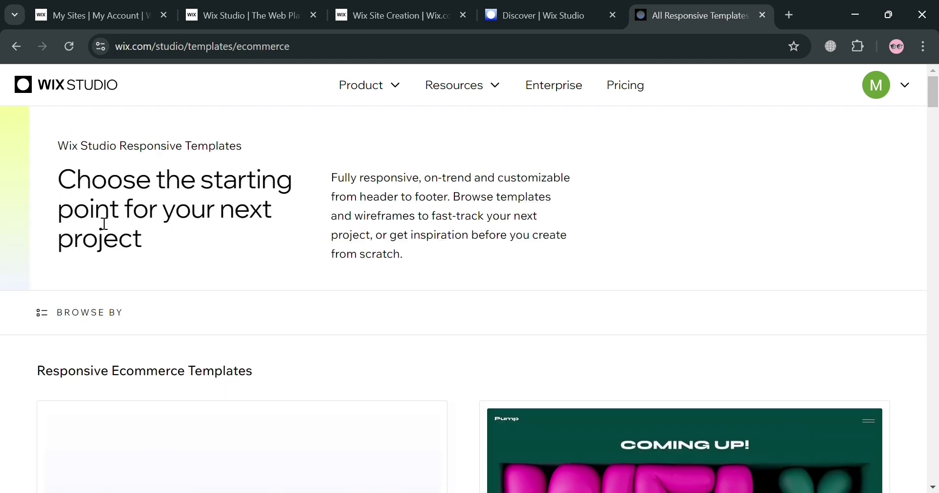
- Open the DAZI eyewear store template for editing and dismiss the Wix Studio welcome message
{"action": "scroll", "coordinate": [332, 380], "scroll_direction": "down", "scroll_amount": 2}
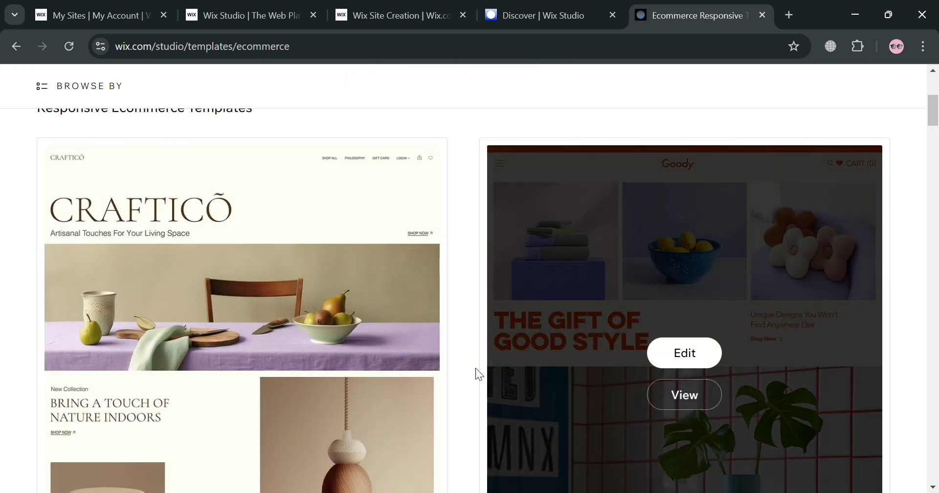
{"action": "scroll", "coordinate": [469, 382], "scroll_direction": "down", "scroll_amount": 1}
{"action": "scroll", "coordinate": [446, 398], "scroll_direction": "down", "scroll_amount": 10}
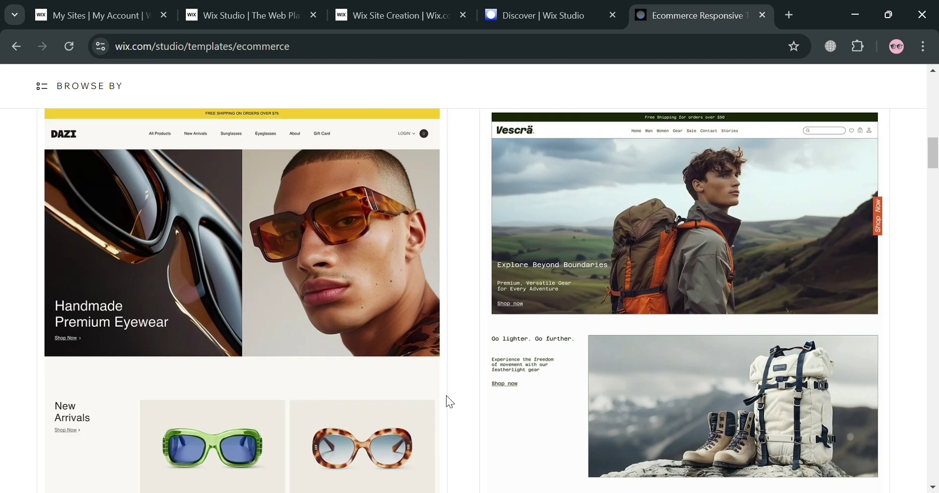
{"action": "mouse_move", "coordinate": [240, 337]}
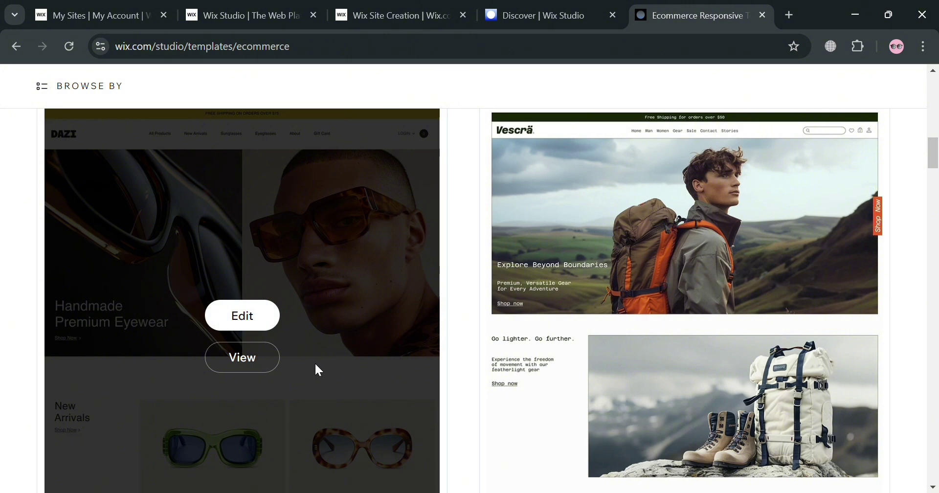
{"action": "left_click", "coordinate": [268, 327]}
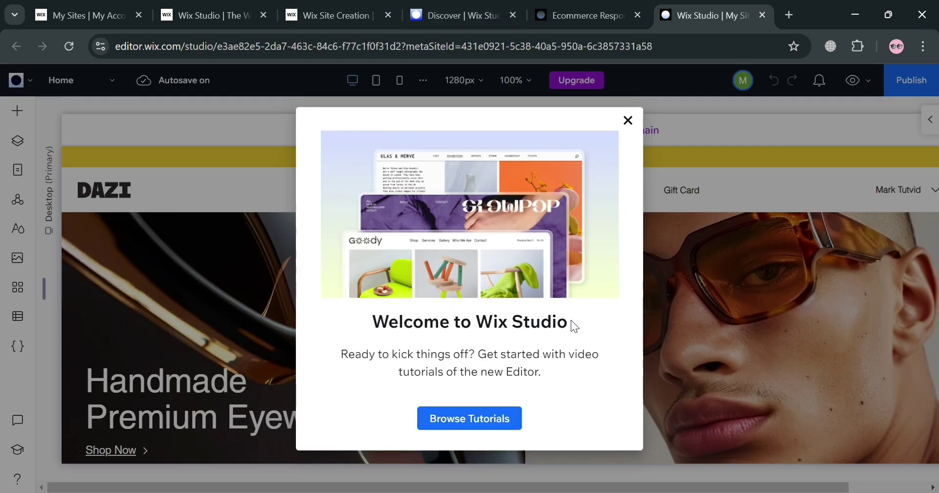
{"action": "left_click", "coordinate": [628, 120]}
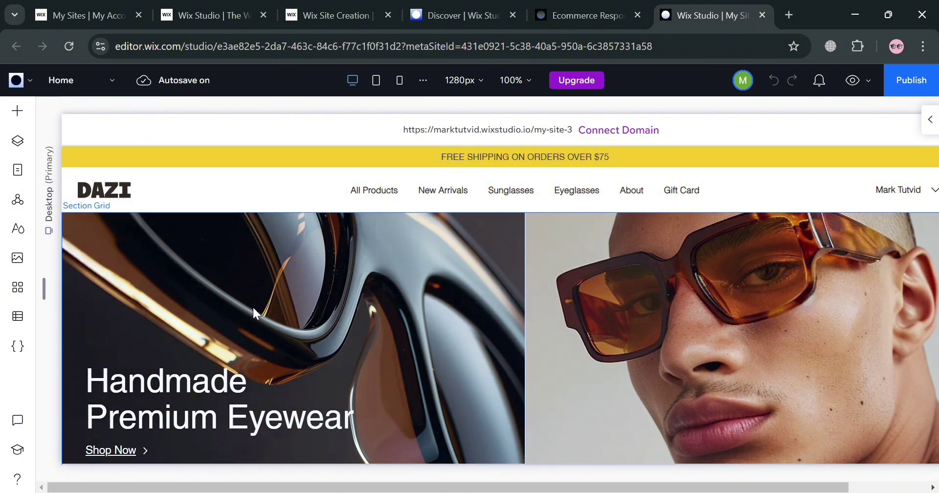
- Look over the template's home page and its list of layers
{"action": "scroll", "coordinate": [460, 245], "scroll_direction": "down", "scroll_amount": 3}
{"action": "scroll", "coordinate": [455, 274], "scroll_direction": "up", "scroll_amount": 3}
{"action": "left_click", "coordinate": [26, 143]}
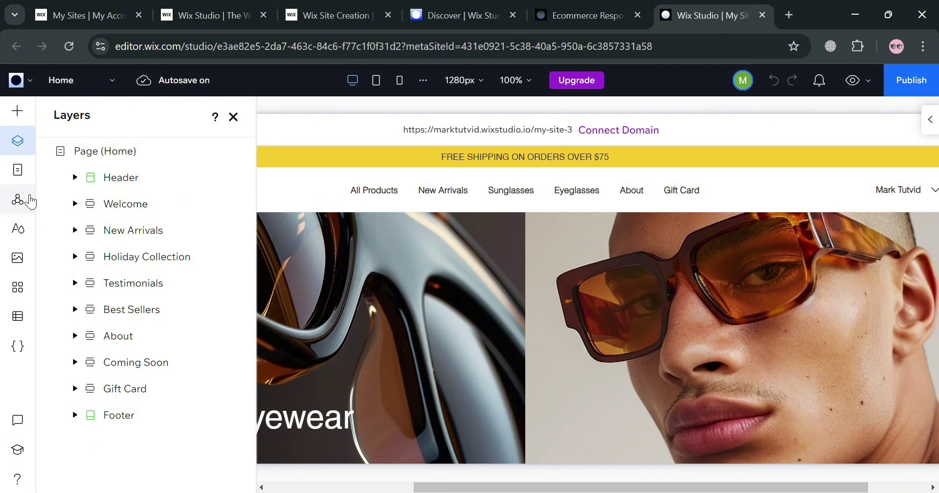
- Examine the site's full page list and its global header and footer sections
{"action": "left_click", "coordinate": [24, 171]}
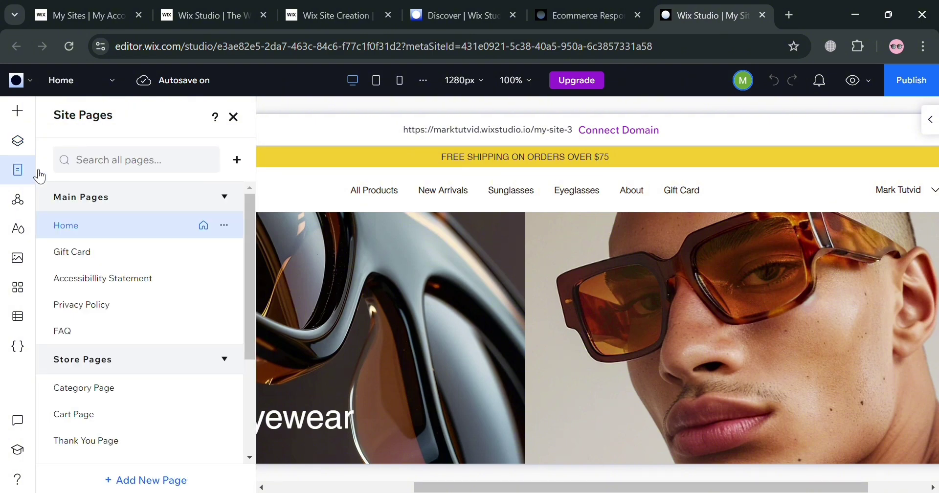
{"action": "scroll", "coordinate": [142, 292], "scroll_direction": "down", "scroll_amount": 3}
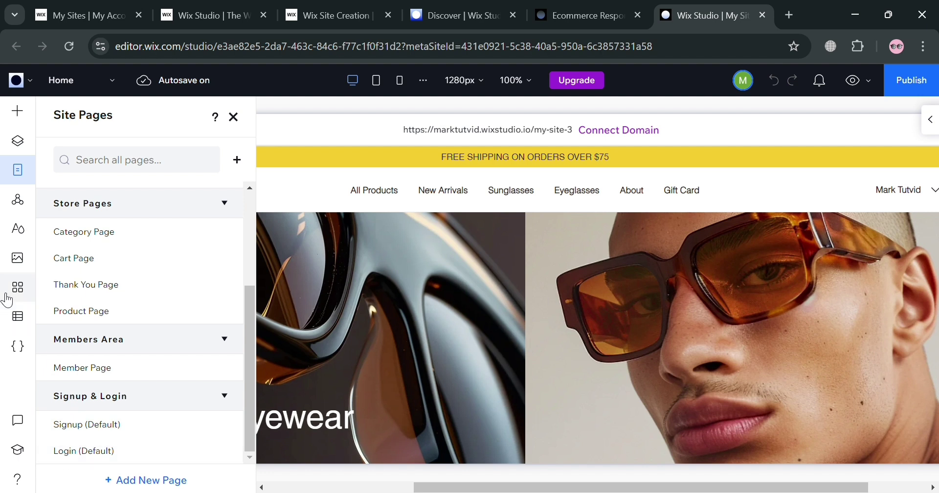
{"action": "left_click", "coordinate": [25, 204]}
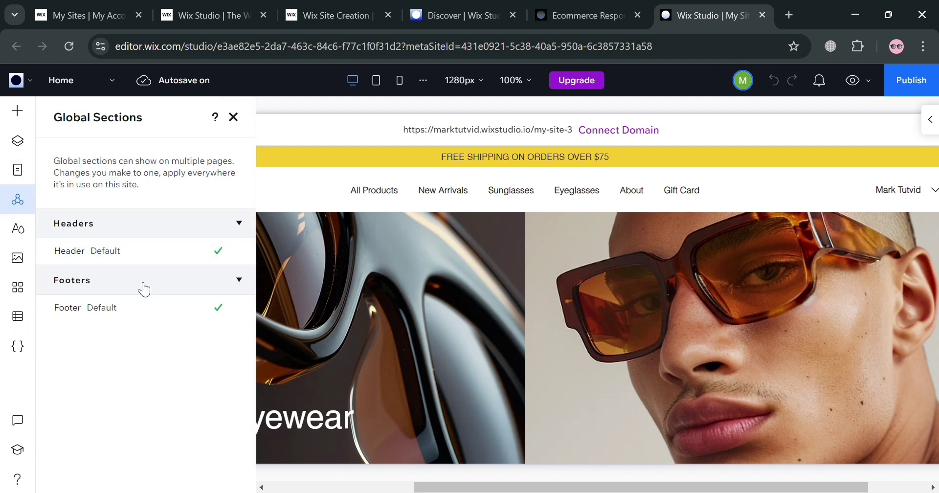
- View the site typography styles and the Wix media library without adding any media
{"action": "left_click", "coordinate": [23, 236]}
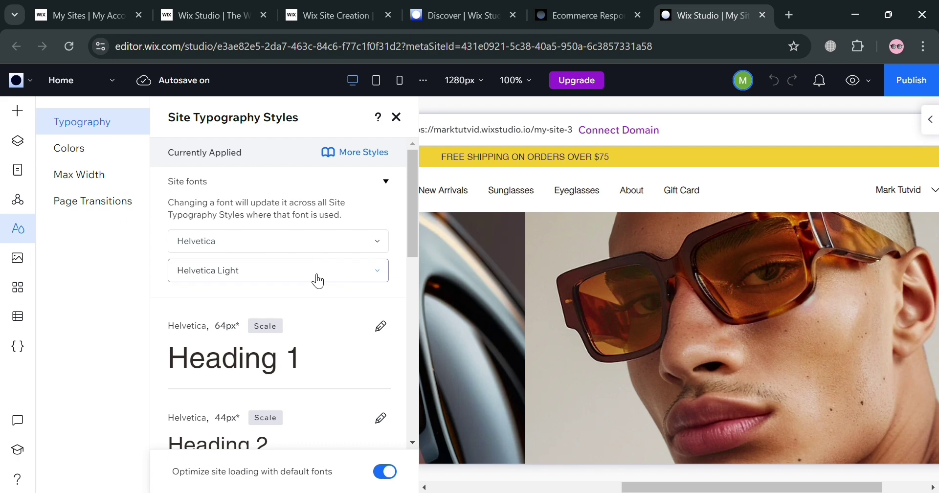
{"action": "left_click", "coordinate": [19, 260]}
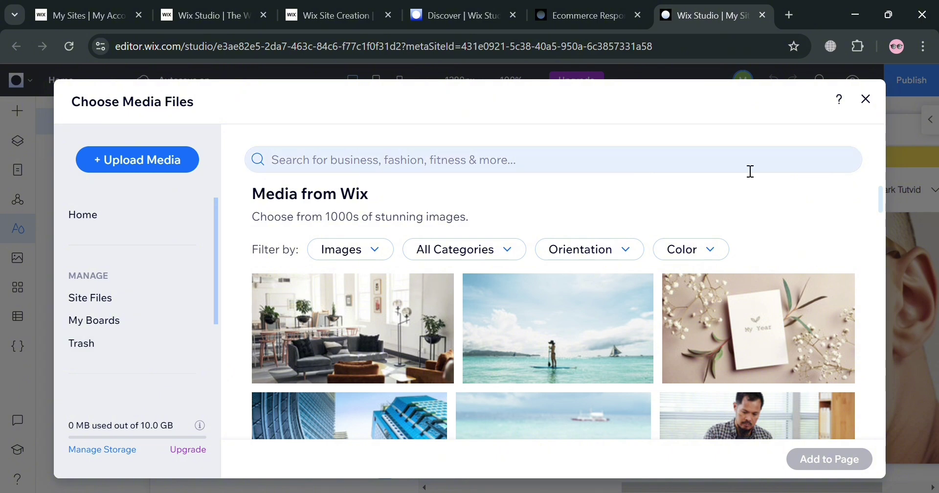
{"action": "left_click", "coordinate": [866, 99]}
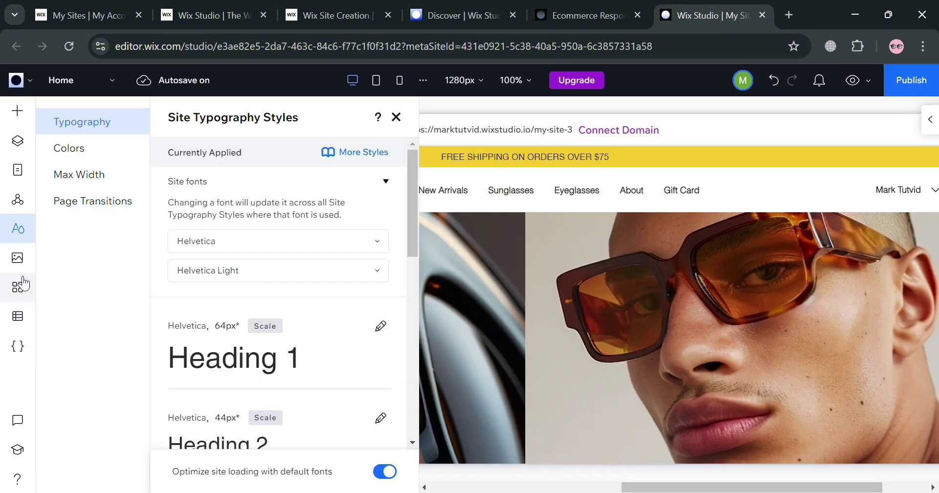
- Browse the recommended and trending apps in the App Market and return to the page canvas
{"action": "left_click", "coordinate": [26, 297]}
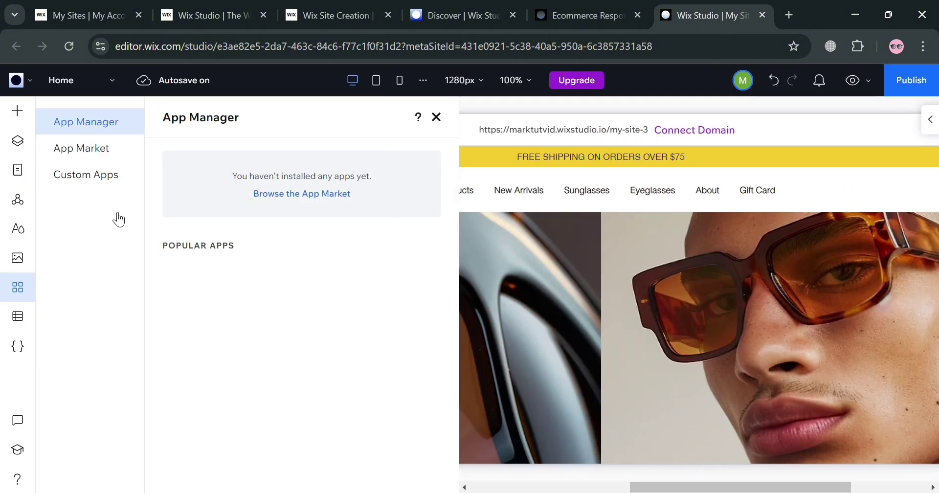
{"action": "left_click", "coordinate": [103, 149]}
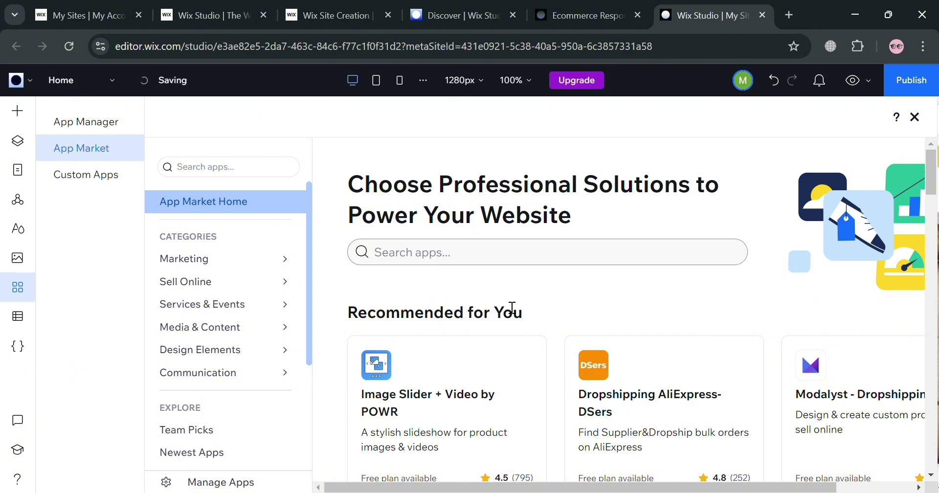
{"action": "scroll", "coordinate": [507, 373], "scroll_direction": "down", "scroll_amount": 3}
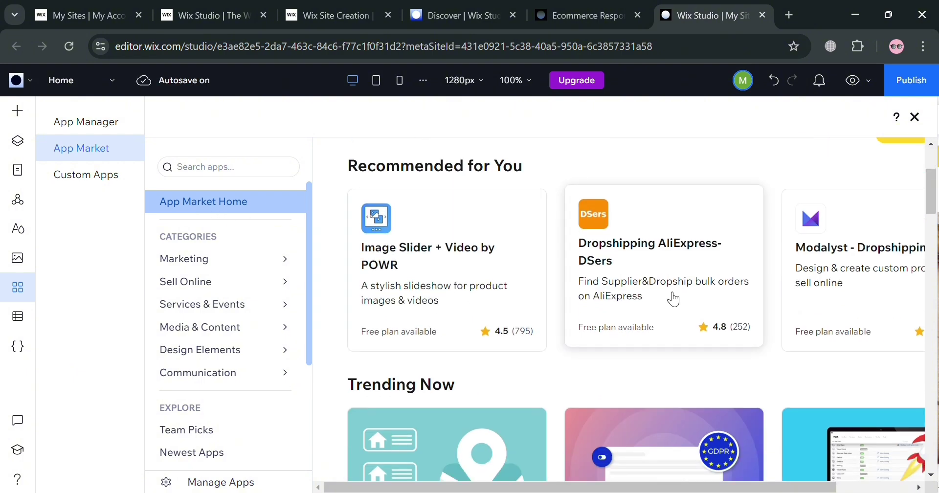
{"action": "scroll", "coordinate": [811, 295], "scroll_direction": "down", "scroll_amount": 8}
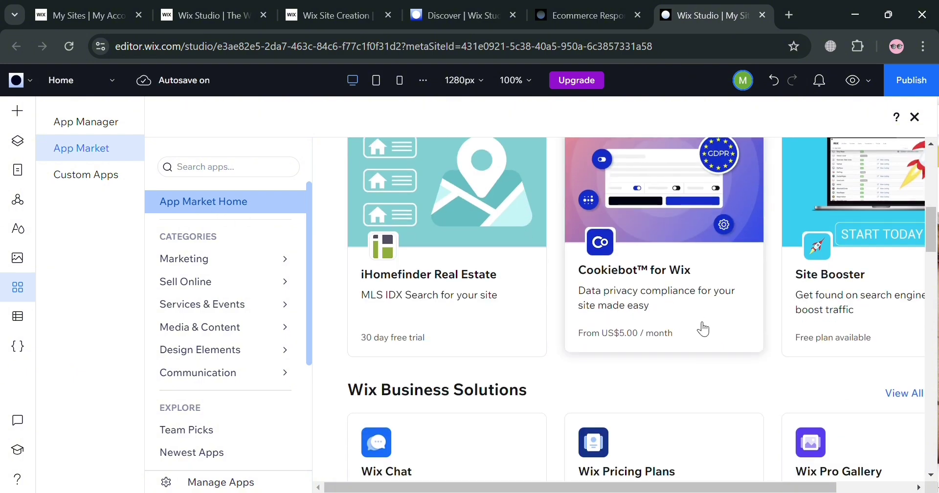
{"action": "left_click", "coordinate": [914, 119]}
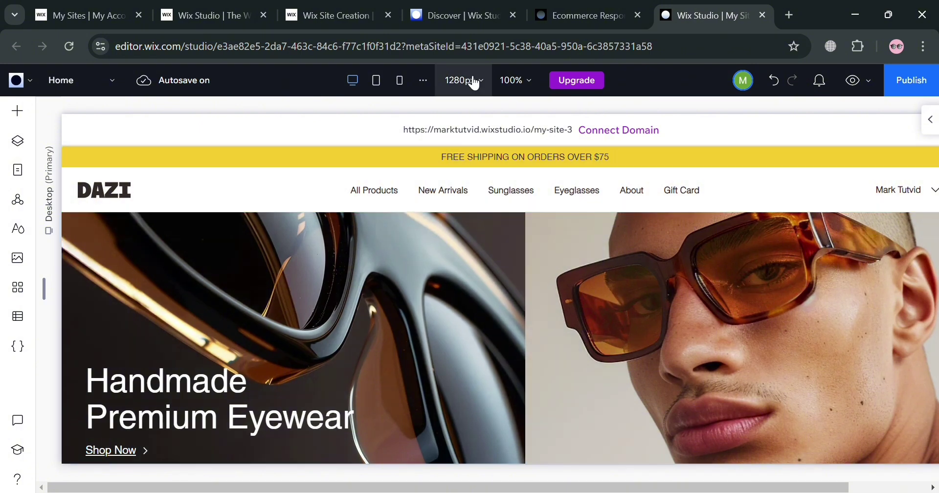
- Examine the header's settings and the yellow announcement bar cell's design, layout, and animation options
{"action": "left_click", "coordinate": [324, 161]}
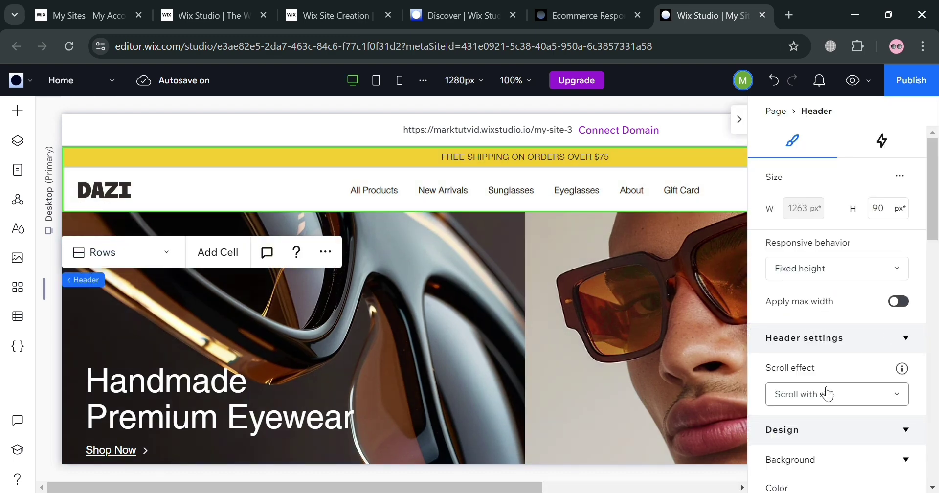
{"action": "left_click", "coordinate": [423, 165]}
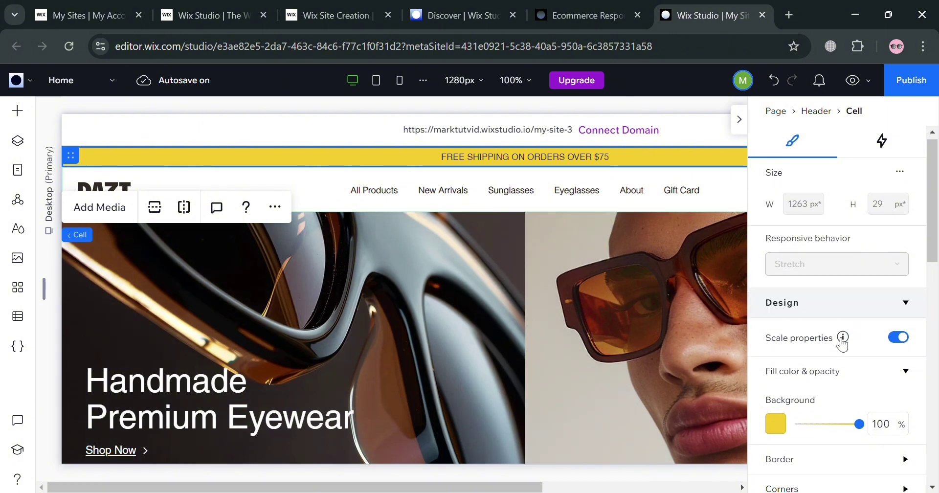
{"action": "scroll", "coordinate": [843, 342], "scroll_direction": "down", "scroll_amount": 10}
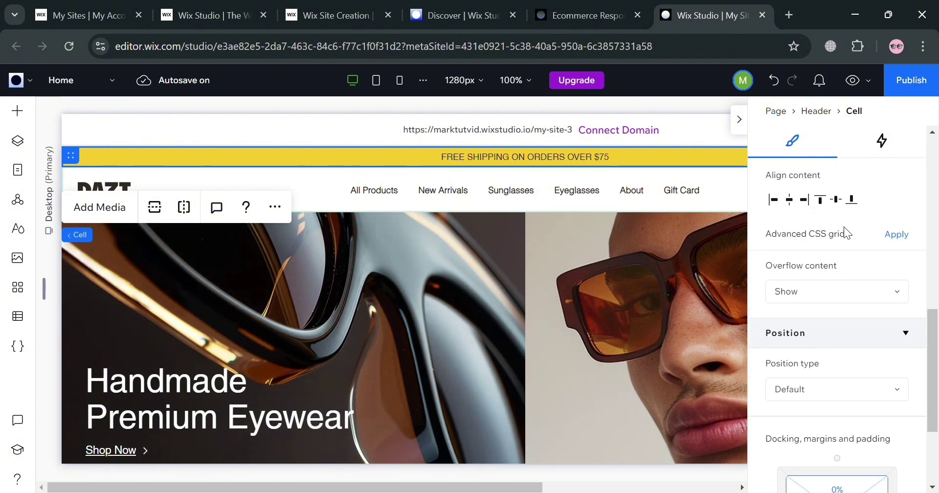
{"action": "left_click", "coordinate": [869, 147]}
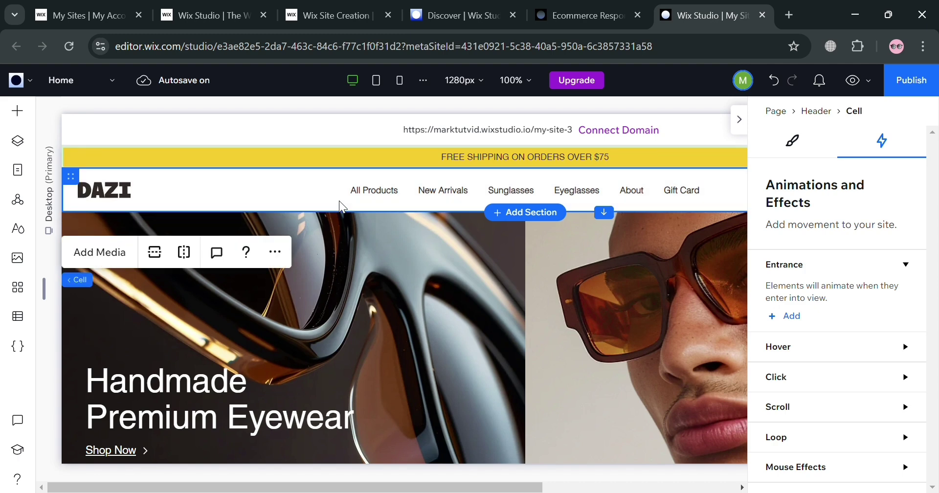
- Inspect the header logo's design and position settings and its vector art replacement options without replacing the logo
{"action": "left_click", "coordinate": [128, 204]}
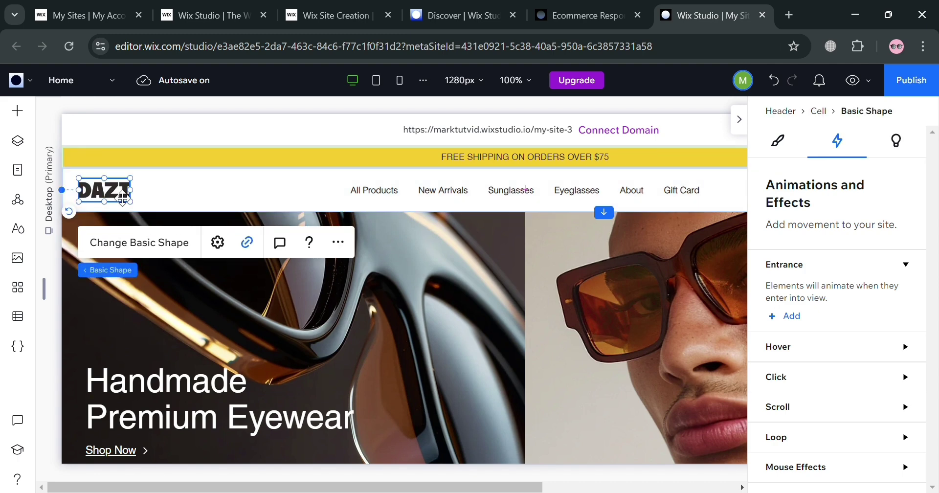
{"action": "left_click", "coordinate": [139, 243]}
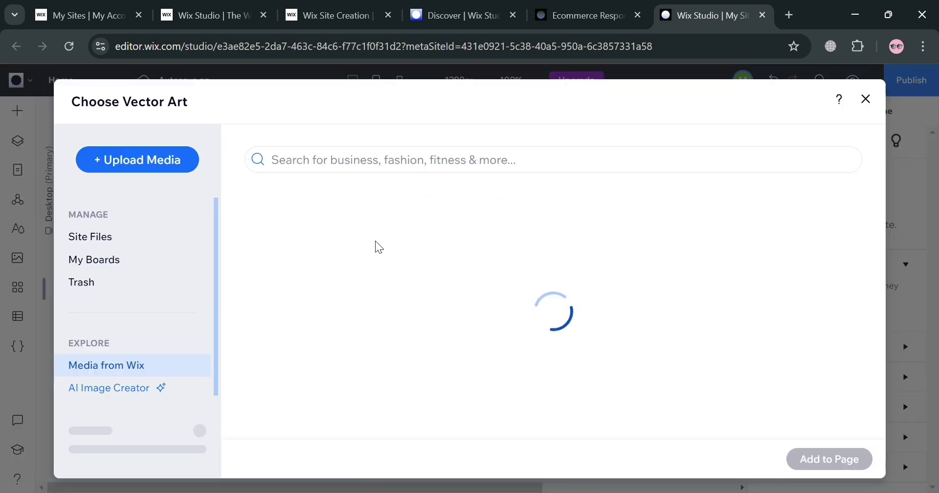
{"action": "left_click", "coordinate": [879, 103]}
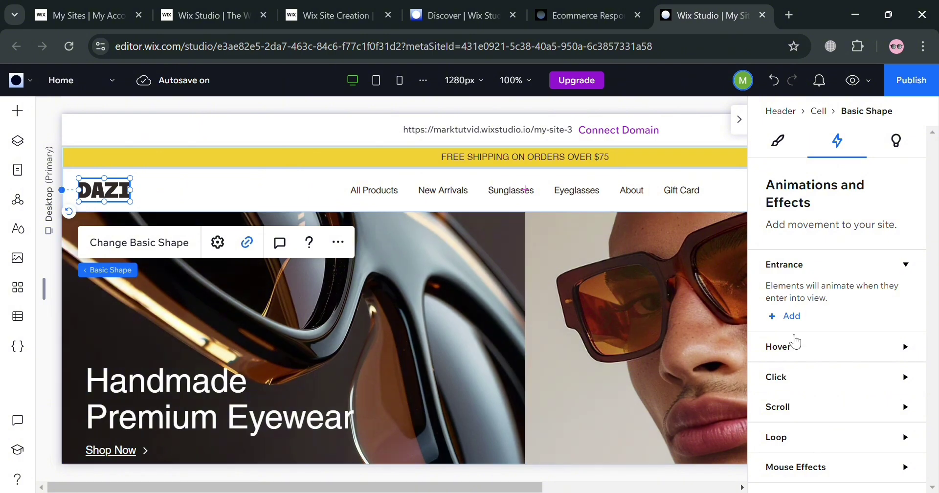
{"action": "left_click", "coordinate": [778, 140]}
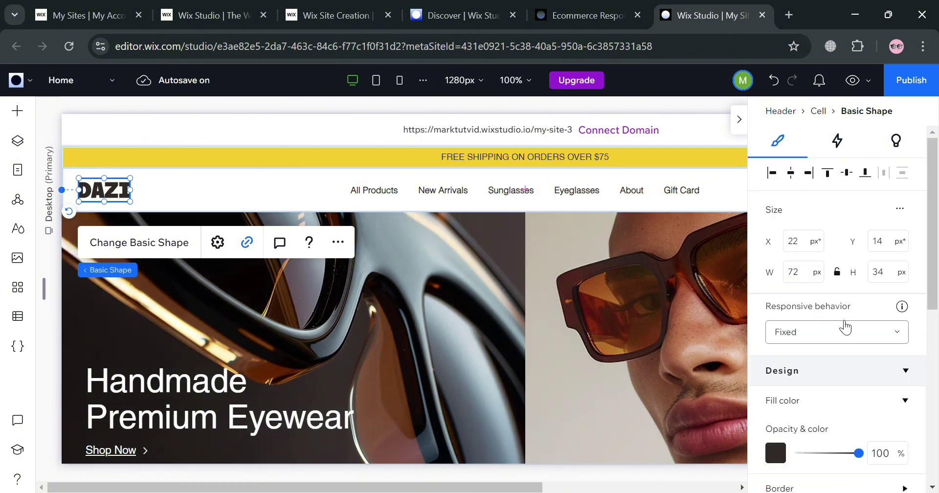
{"action": "scroll", "coordinate": [853, 350], "scroll_direction": "down", "scroll_amount": 8}
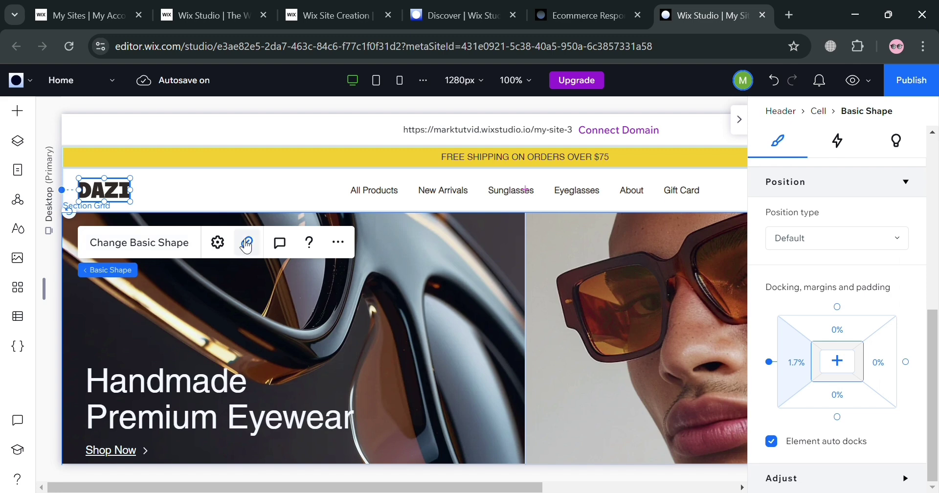
{"action": "left_click", "coordinate": [142, 252]}
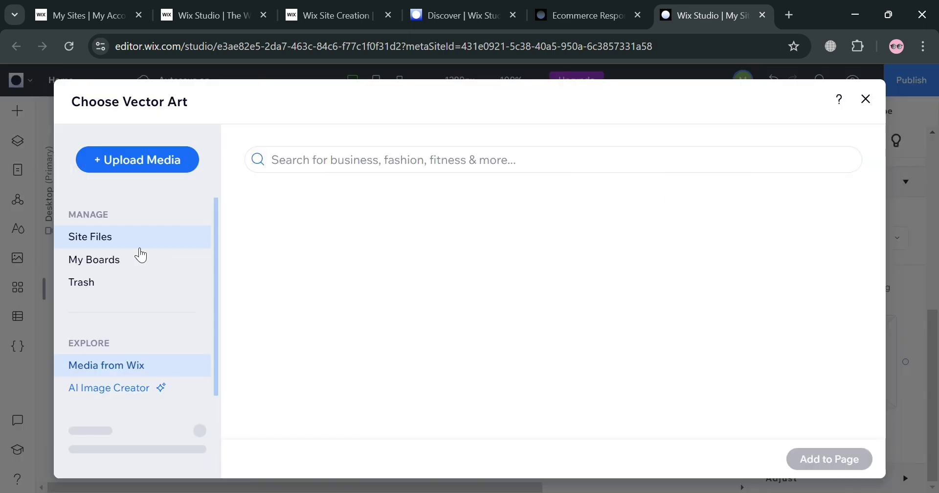
{"action": "key", "text": "Escape"}
- Replace the hero heading "Handmade Premium Eyewear" with "MEN'S WEAR"
{"action": "scroll", "coordinate": [457, 357], "scroll_direction": "down", "scroll_amount": 5}
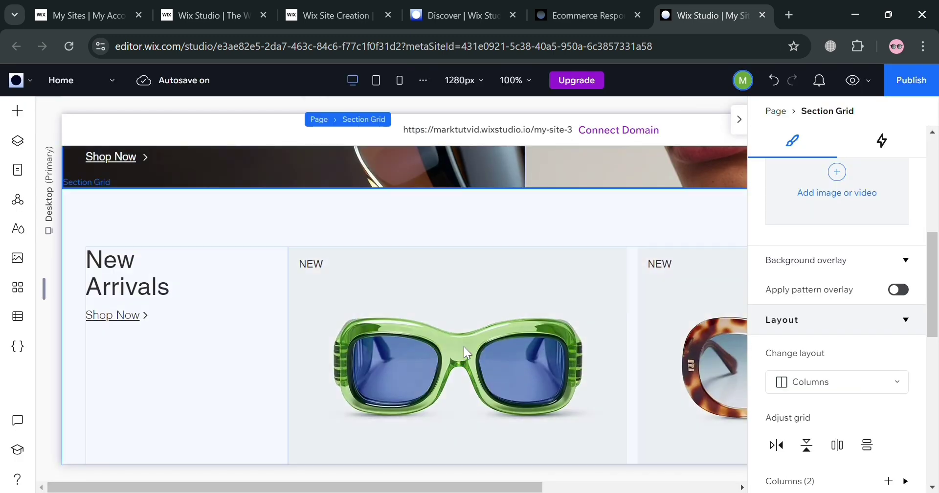
{"action": "scroll", "coordinate": [345, 346], "scroll_direction": "up", "scroll_amount": 5}
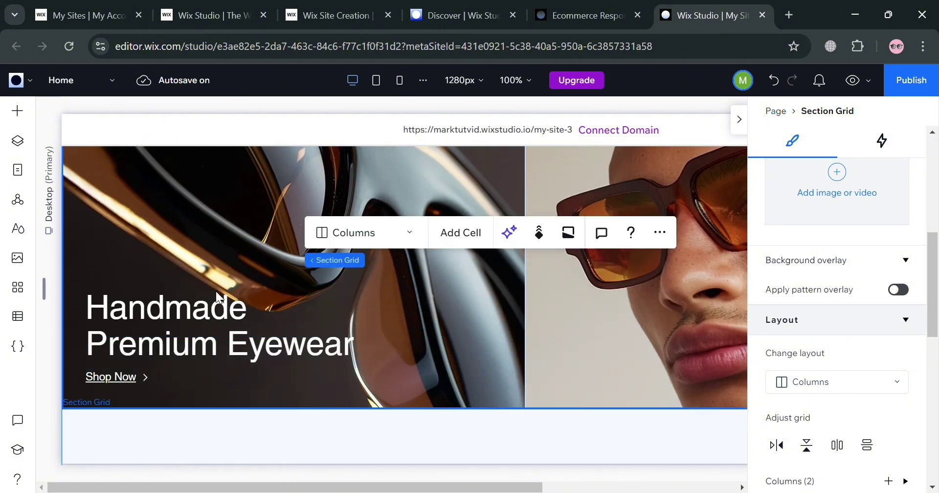
{"action": "left_click", "coordinate": [189, 345]}
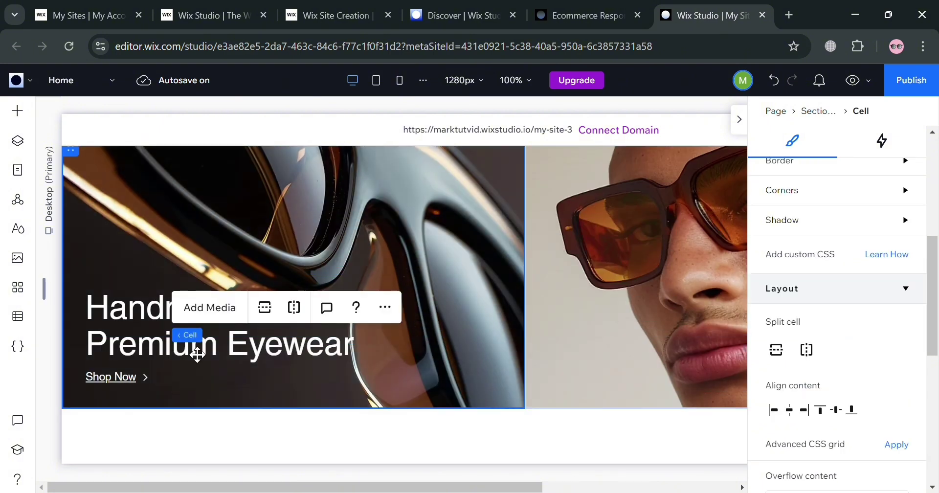
{"action": "left_click", "coordinate": [137, 351]}
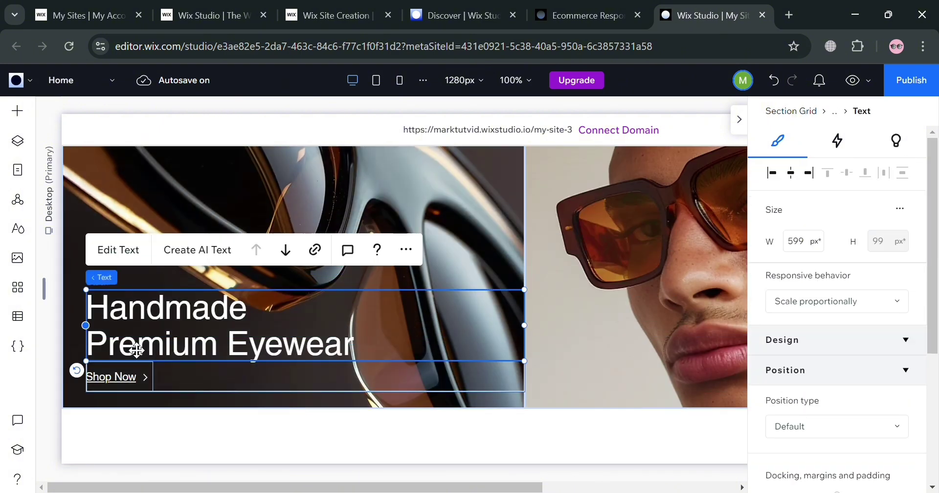
{"action": "left_click", "coordinate": [119, 249]}
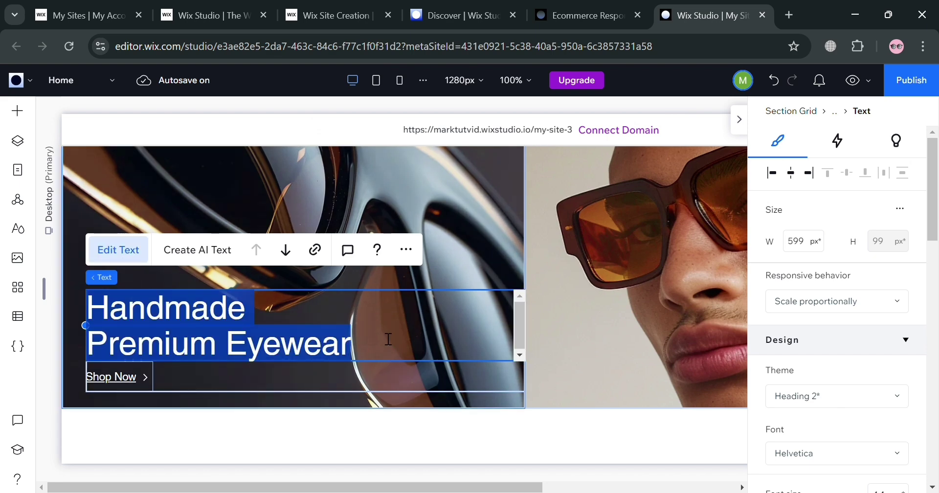
{"action": "type", "text": "B"}
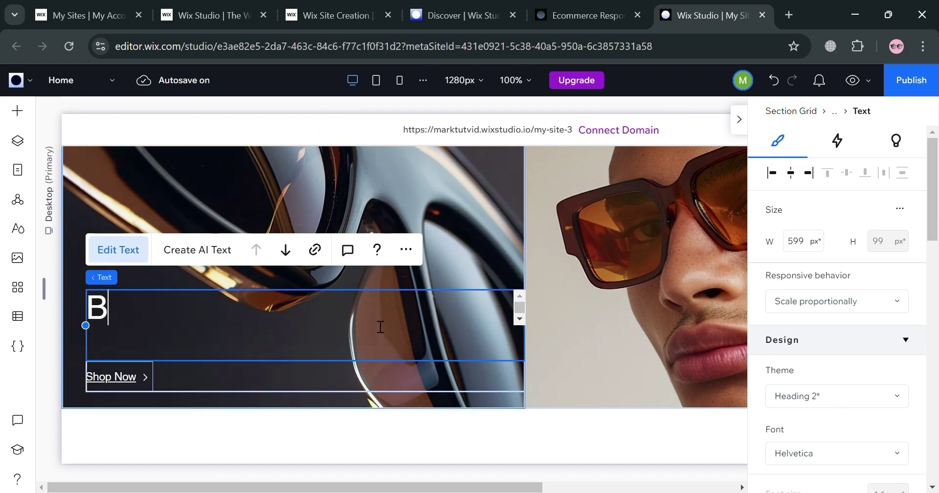
{"action": "key", "text": "BackSpace"}
{"action": "type", "text": "MEN'S "}
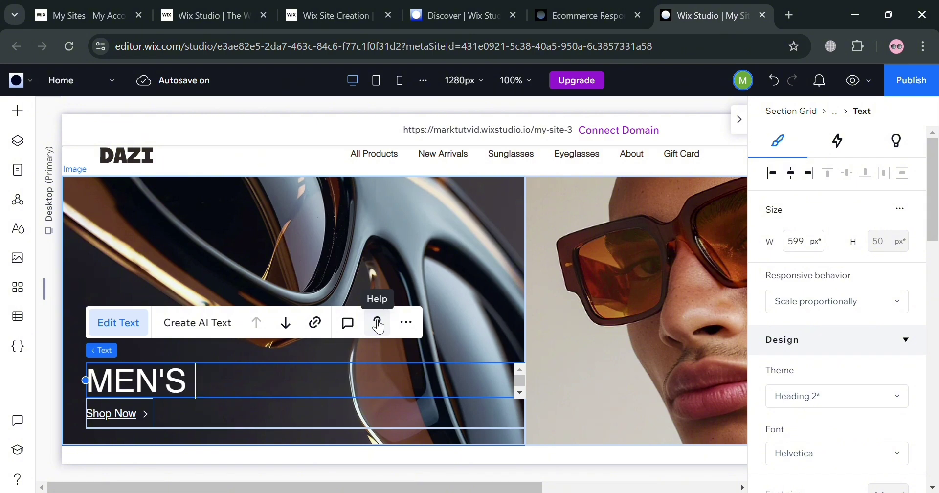
{"action": "type", "text": "WEAR"}
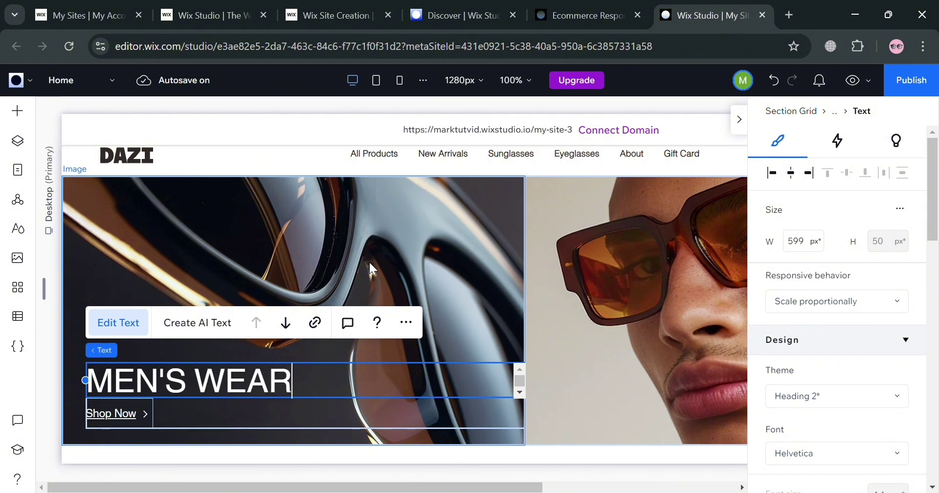
{"action": "left_click", "coordinate": [383, 251]}
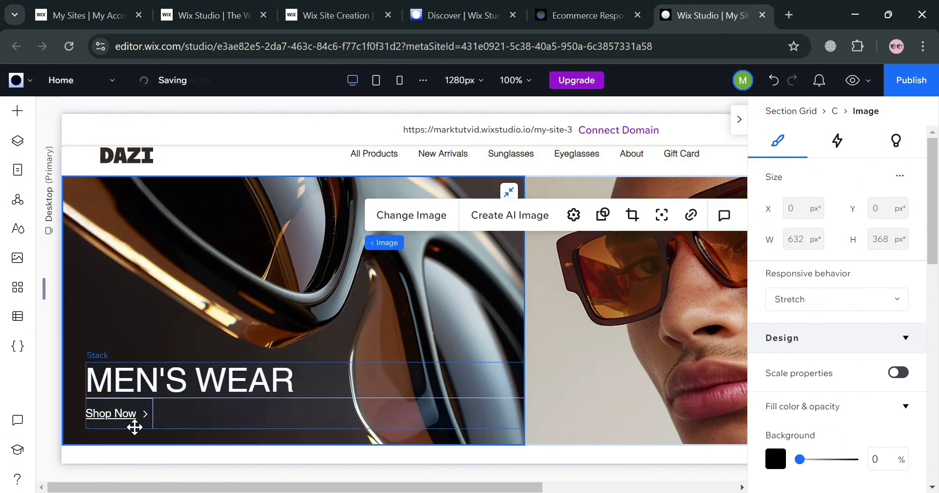
- Make the hero section's Shop Now button display text only and change its label to "BUY NOW!"
{"action": "left_click", "coordinate": [135, 427]}
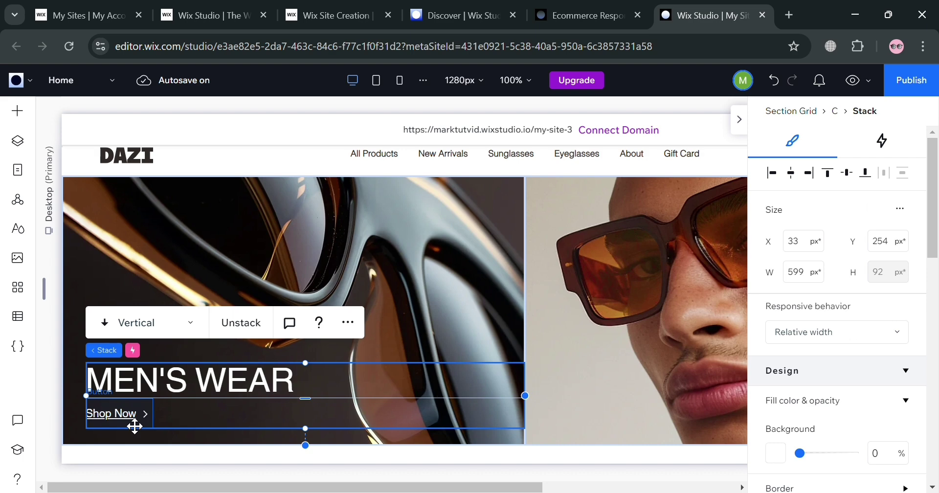
{"action": "double_click", "coordinate": [135, 426]}
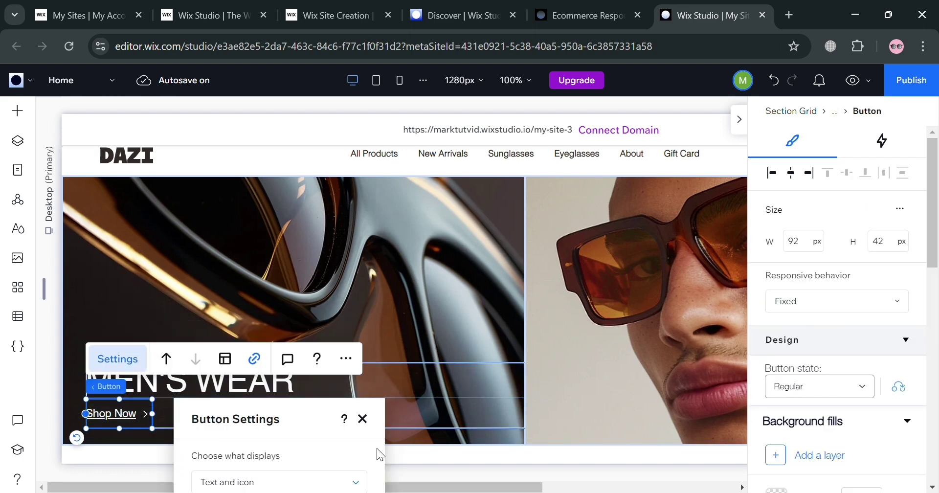
{"action": "key", "text": "ctrl+minus"}
{"action": "key", "text": "ctrl+minus"}
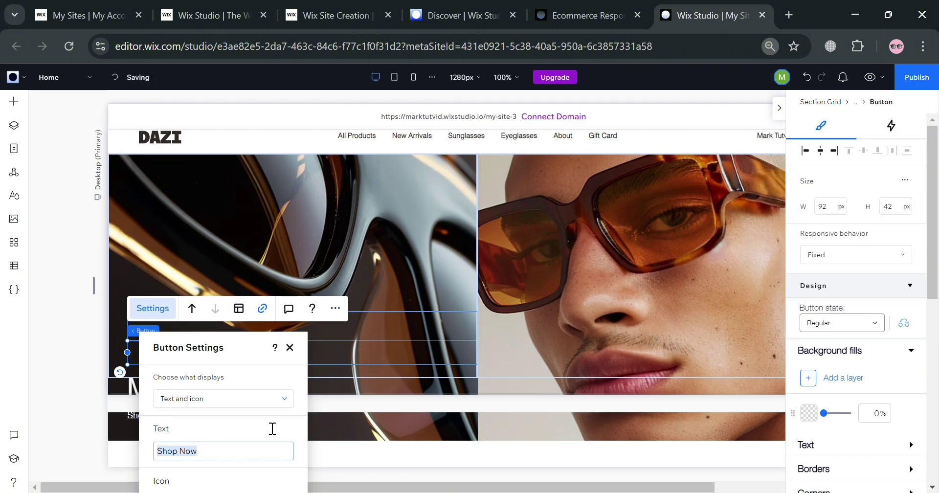
{"action": "key", "text": "ctrl+plus"}
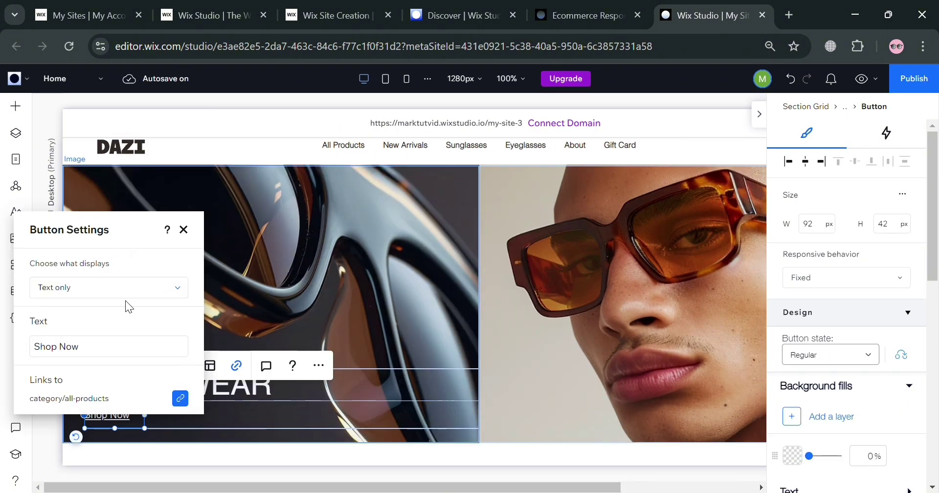
{"action": "left_click", "coordinate": [107, 354]}
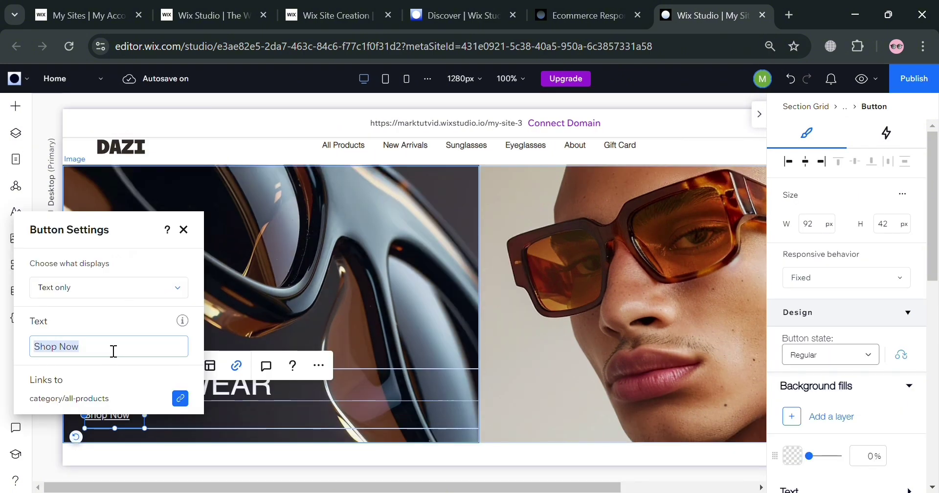
{"action": "type", "text": "BUY NOW!"}
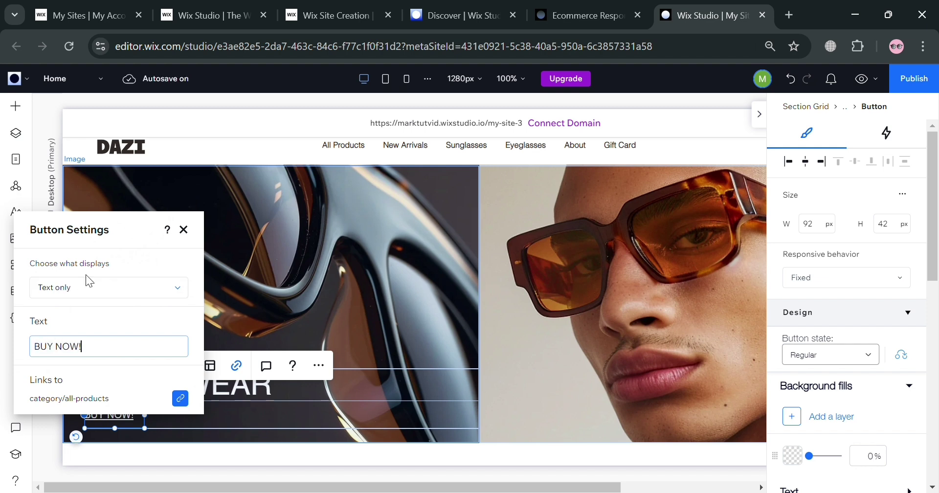
{"action": "left_click", "coordinate": [288, 263]}
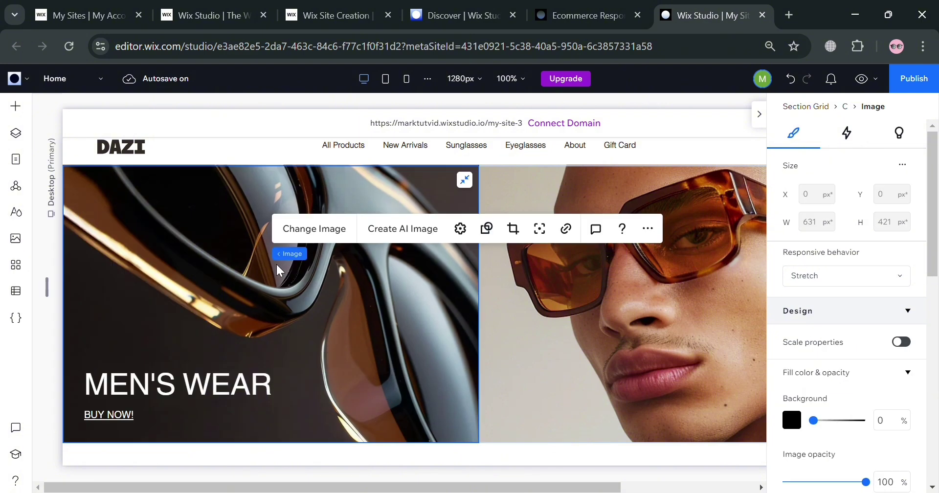
- Try adding the aerial beach photo with boats from the Wix media to the New Arrivals product gallery cell
{"action": "scroll", "coordinate": [398, 410], "scroll_direction": "down", "scroll_amount": 5}
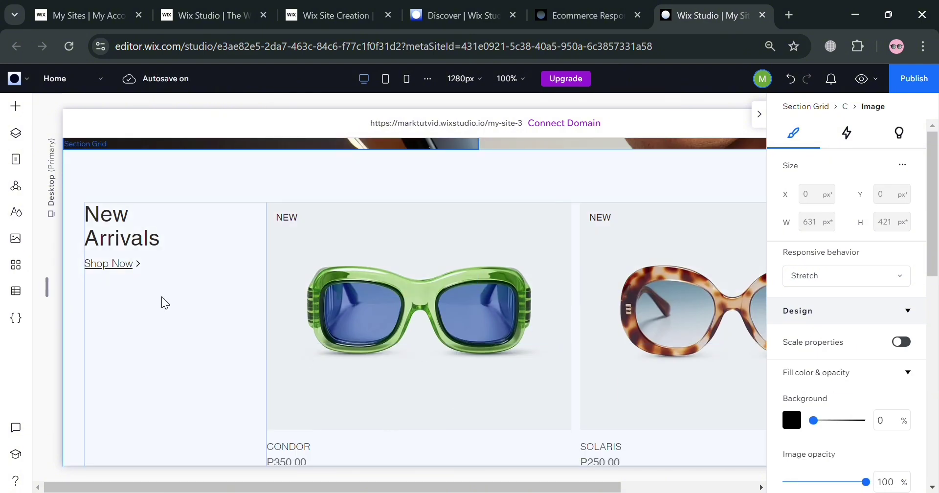
{"action": "left_click", "coordinate": [497, 330]}
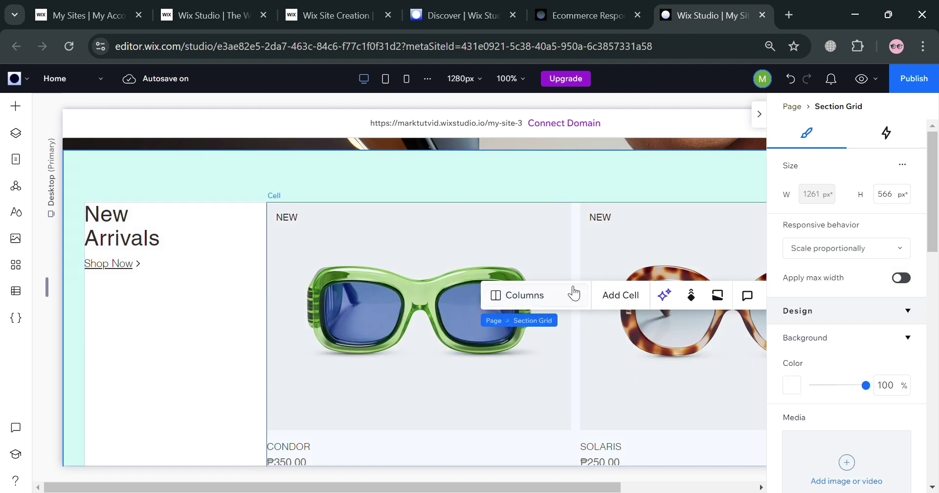
{"action": "left_click", "coordinate": [642, 355]}
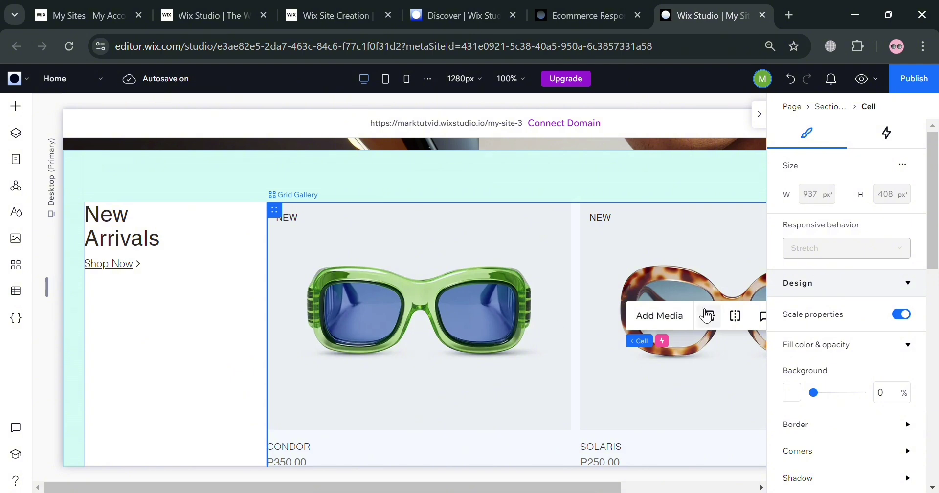
{"action": "left_click", "coordinate": [661, 319]}
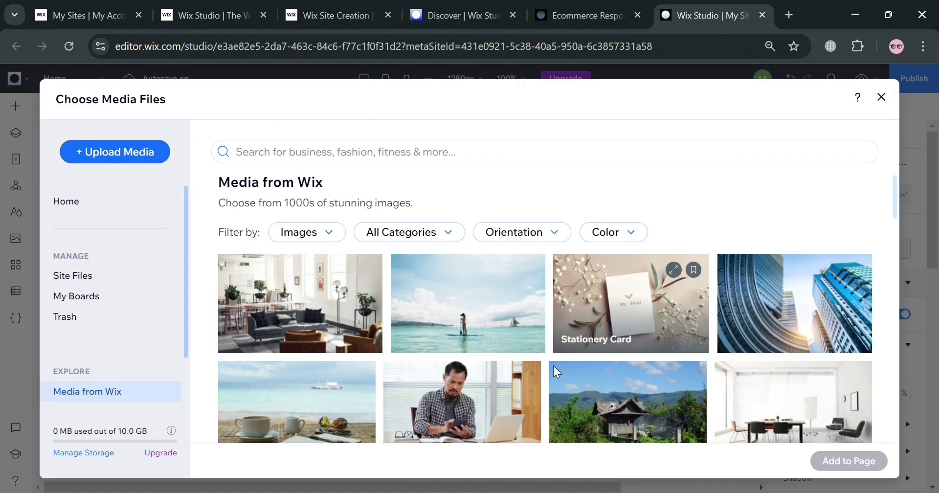
{"action": "scroll", "coordinate": [440, 318], "scroll_direction": "down", "scroll_amount": 4}
{"action": "scroll", "coordinate": [459, 385], "scroll_direction": "down", "scroll_amount": 2}
{"action": "scroll", "coordinate": [459, 386], "scroll_direction": "down", "scroll_amount": 3}
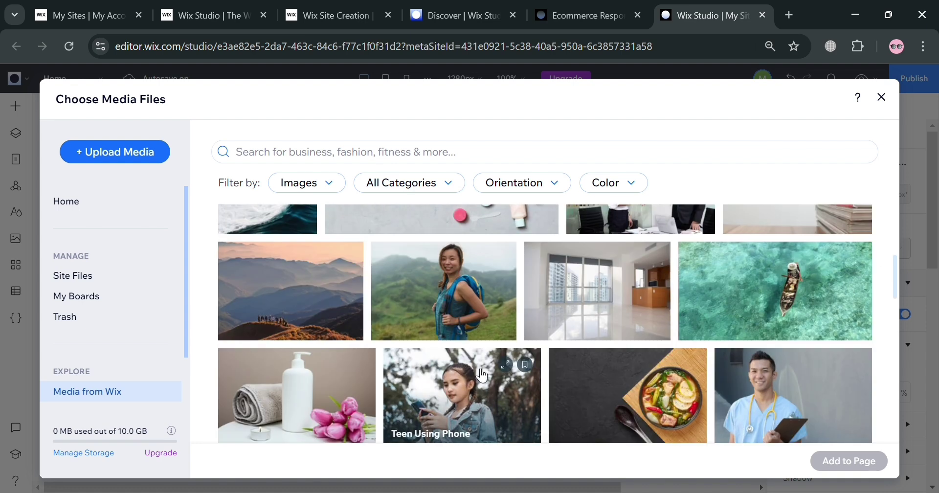
{"action": "scroll", "coordinate": [416, 384], "scroll_direction": "up", "scroll_amount": 5}
{"action": "left_click", "coordinate": [291, 394]}
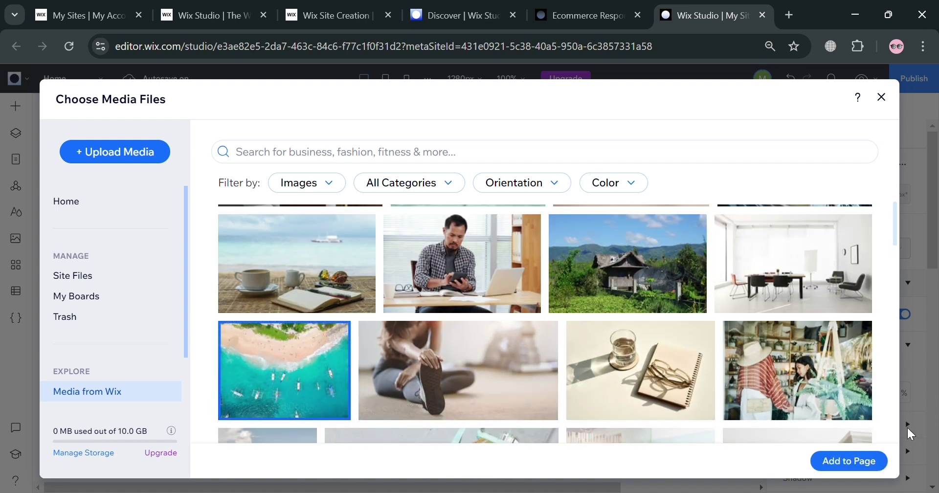
{"action": "left_click", "coordinate": [861, 460]}
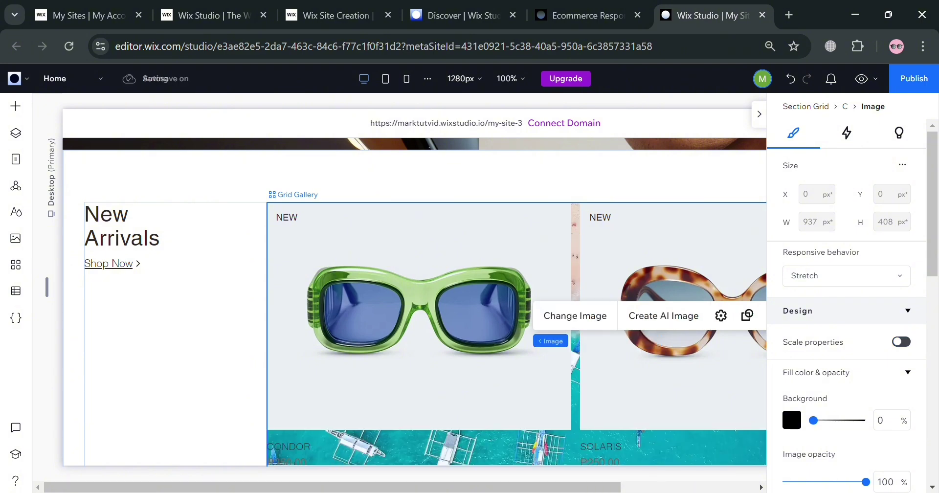
- Undo the beach photo placement in the New Arrivals cell
{"action": "scroll", "coordinate": [535, 379], "scroll_direction": "down", "scroll_amount": 4}
{"action": "scroll", "coordinate": [400, 253], "scroll_direction": "up", "scroll_amount": 4}
{"action": "key", "text": "ctrl+z"}
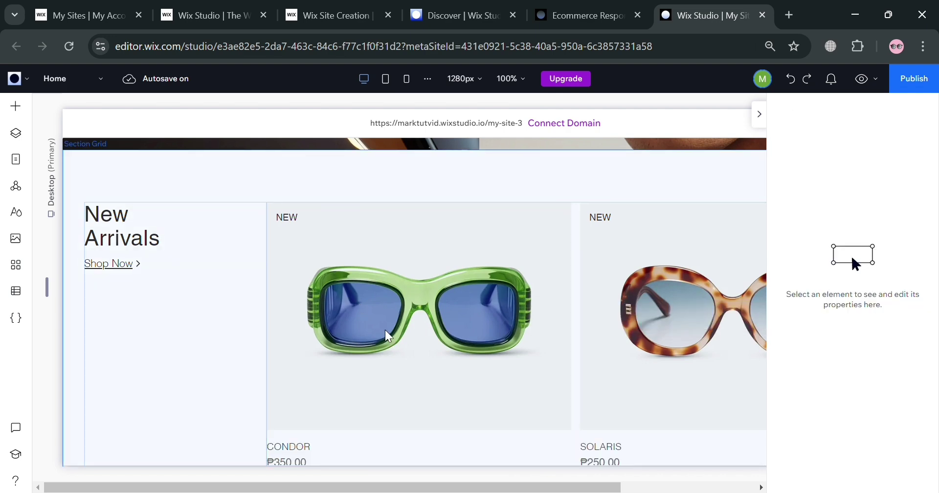
- Return to the hero section and collapse the element properties to widen the page canvas
{"action": "scroll", "coordinate": [388, 336], "scroll_direction": "up", "scroll_amount": 4}
{"action": "left_click", "coordinate": [759, 114]}
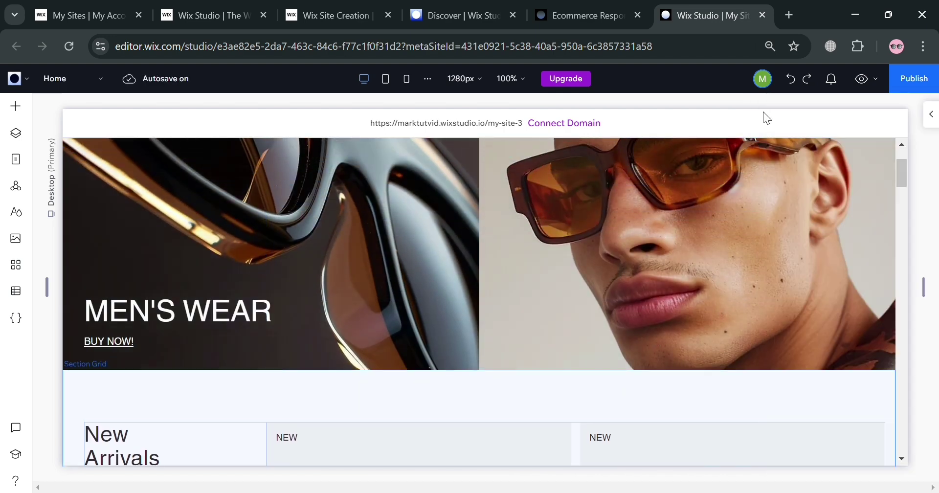
- Start replacing the hero section's photo of the man in sunglasses and search the Wix media for "mens outfit"
{"action": "scroll", "coordinate": [575, 384], "scroll_direction": "up", "scroll_amount": 2}
{"action": "left_click", "coordinate": [655, 304]}
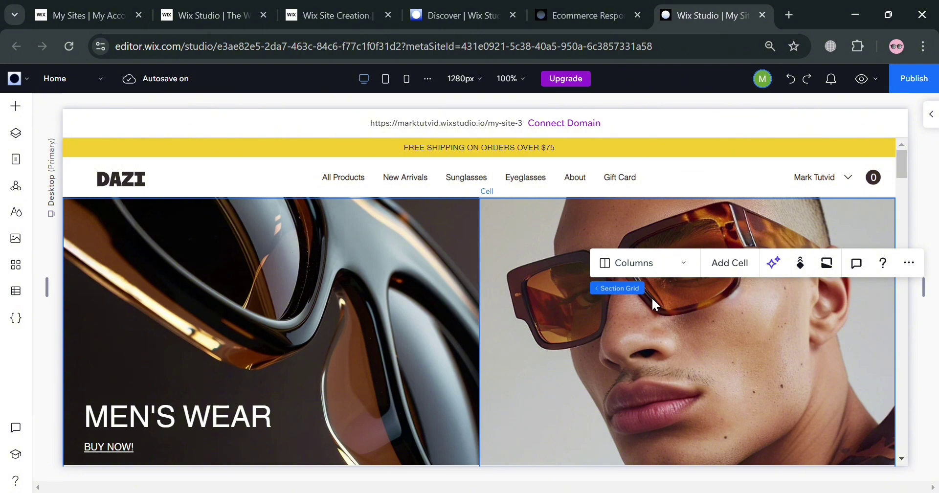
{"action": "left_click", "coordinate": [718, 339]}
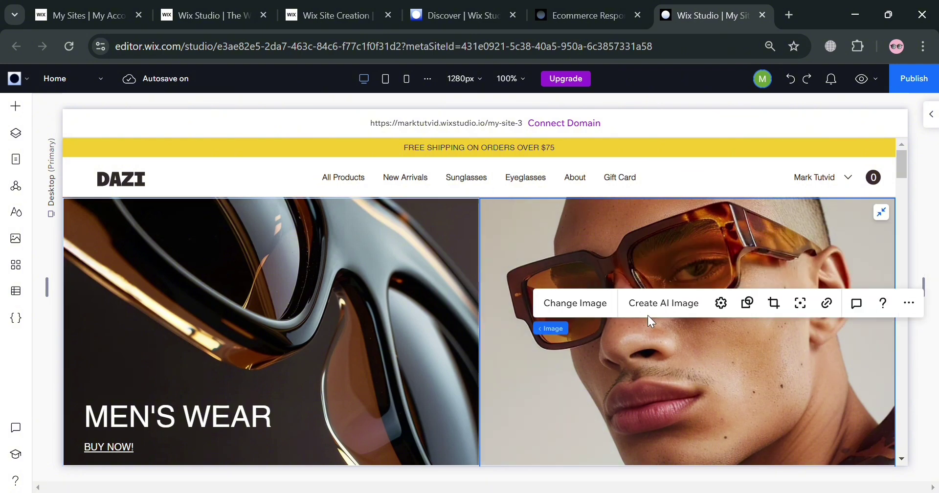
{"action": "left_click", "coordinate": [575, 304]}
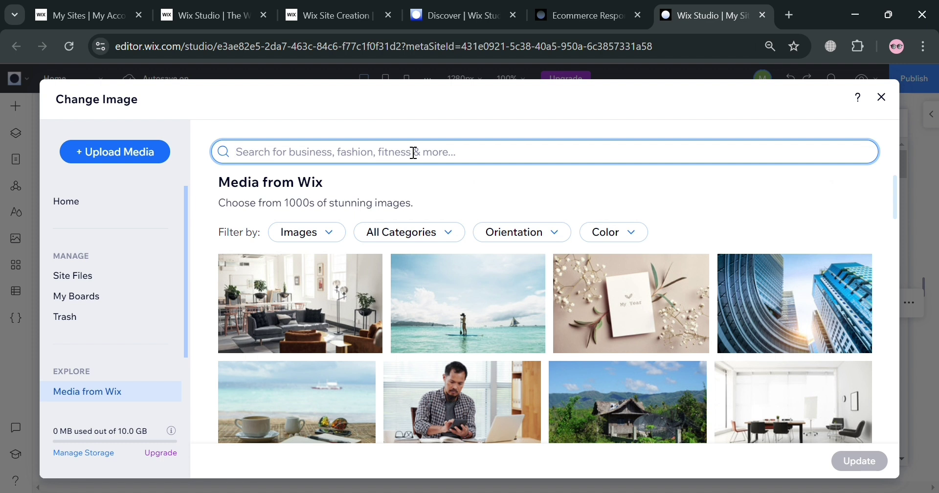
{"action": "type", "text": "mens"}
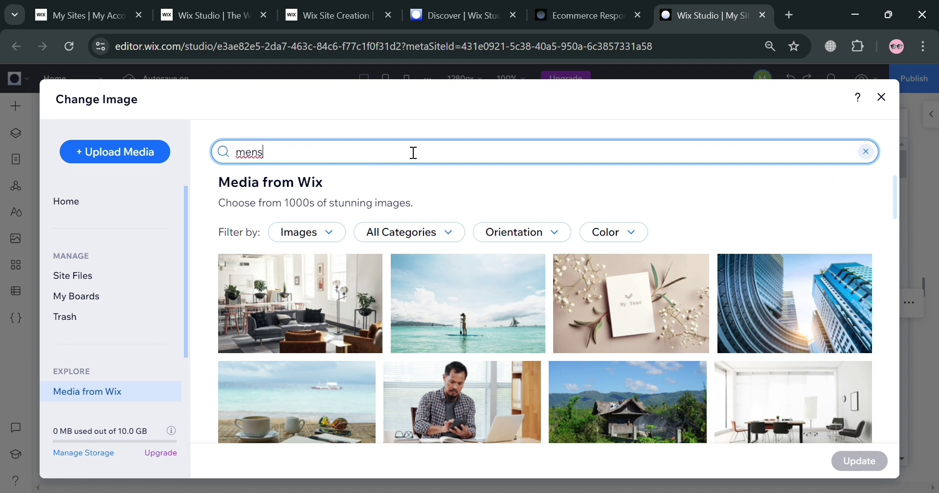
{"action": "type", "text": " outd"}
{"action": "type", "text": "it"}
{"action": "key", "text": "Return"}
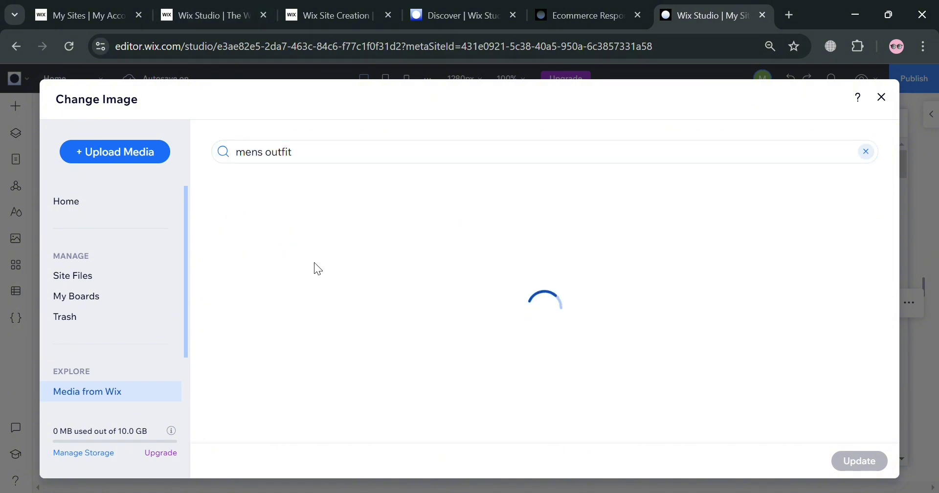
- Replace the hero photo with the flat-lay image of jeans, pink top, scarf and white sneakers
{"action": "scroll", "coordinate": [648, 350], "scroll_direction": "down", "scroll_amount": 1}
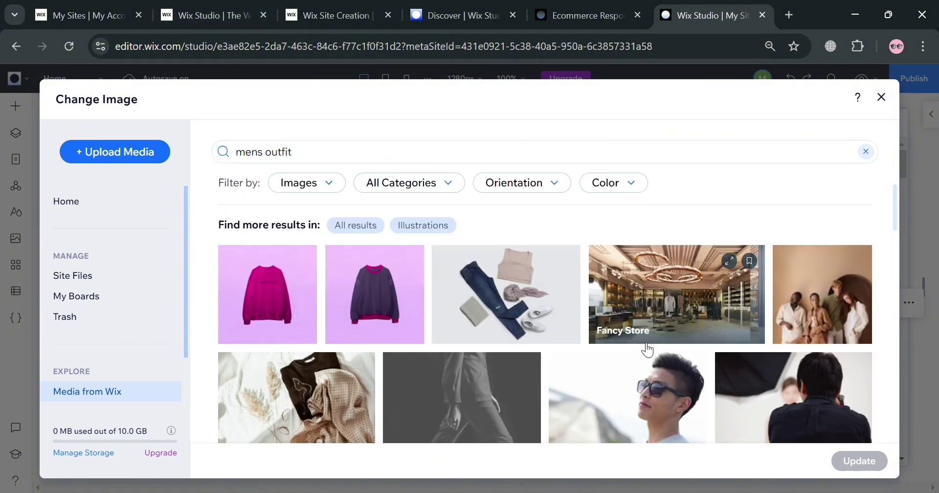
{"action": "scroll", "coordinate": [649, 349], "scroll_direction": "down", "scroll_amount": 2}
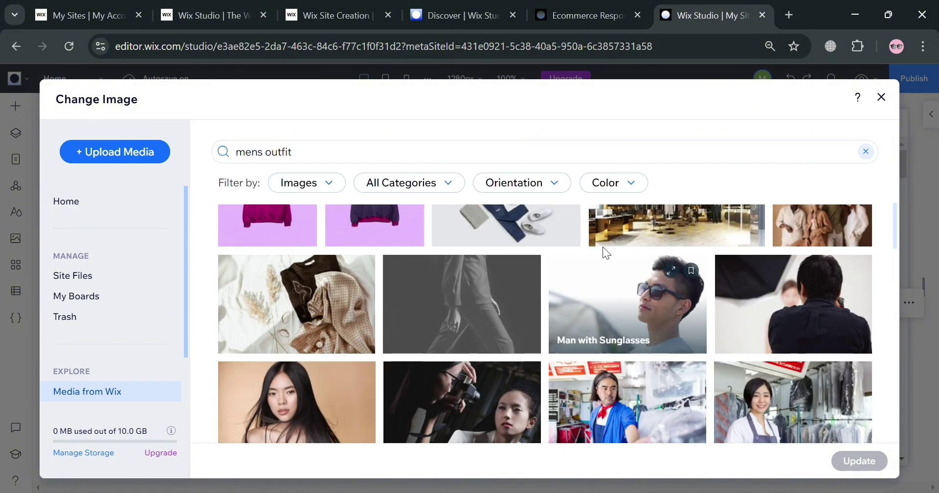
{"action": "left_click", "coordinate": [512, 230]}
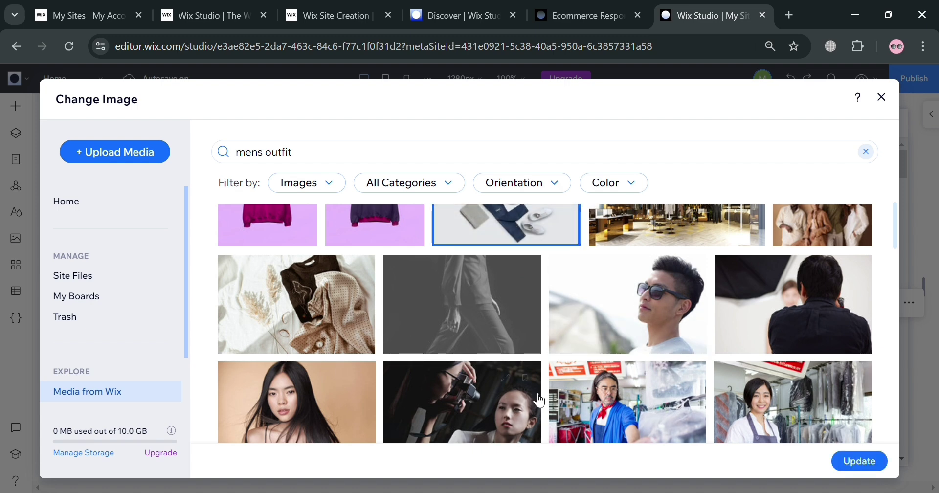
{"action": "left_click", "coordinate": [869, 464]}
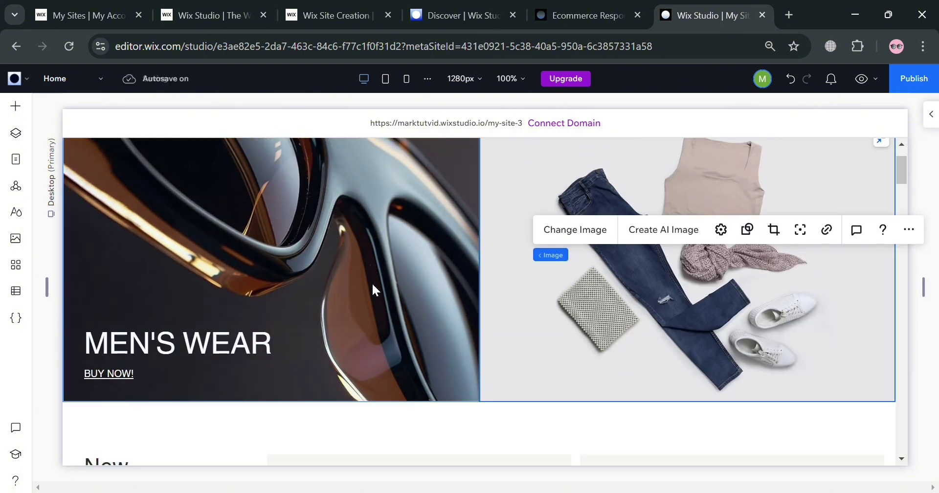
- Set the dark grey "Outfit" image from the Wix media as the background of the hero cell titled MEN'S WEAR
{"action": "left_click", "coordinate": [372, 283]}
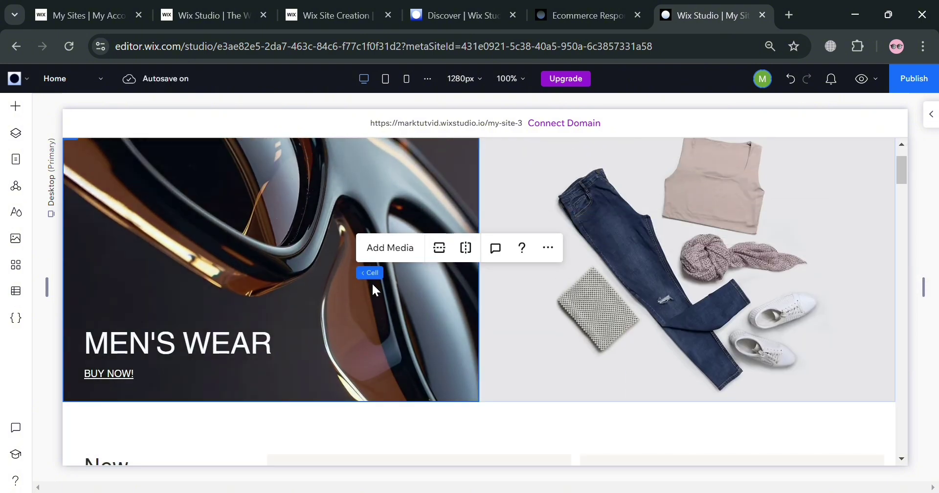
{"action": "left_click", "coordinate": [387, 239]}
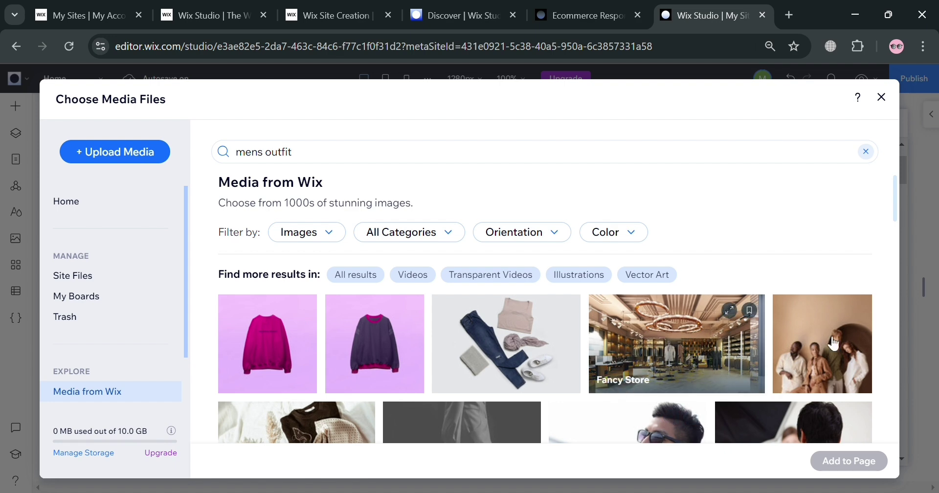
{"action": "scroll", "coordinate": [729, 376], "scroll_direction": "down", "scroll_amount": 5}
{"action": "scroll", "coordinate": [610, 355], "scroll_direction": "down", "scroll_amount": 10}
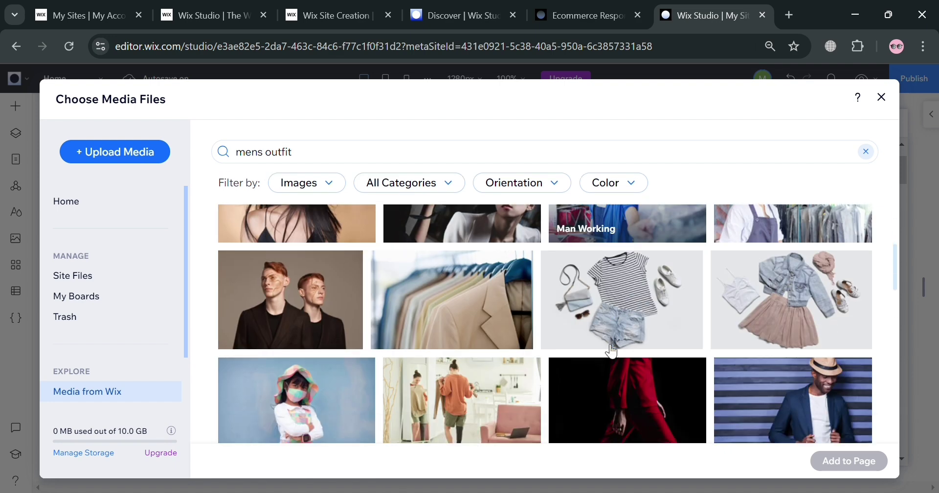
{"action": "scroll", "coordinate": [609, 353], "scroll_direction": "up", "scroll_amount": 4}
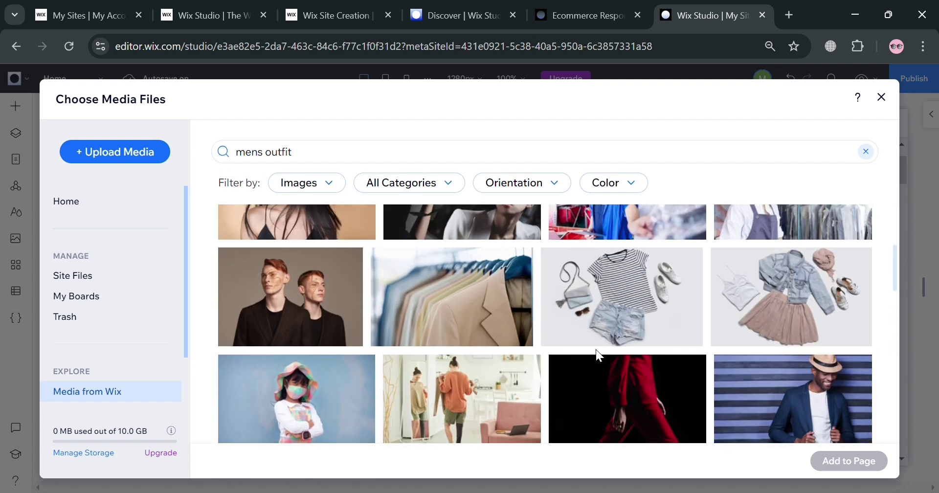
{"action": "scroll", "coordinate": [596, 349], "scroll_direction": "down", "scroll_amount": 5}
{"action": "scroll", "coordinate": [574, 352], "scroll_direction": "up", "scroll_amount": 5}
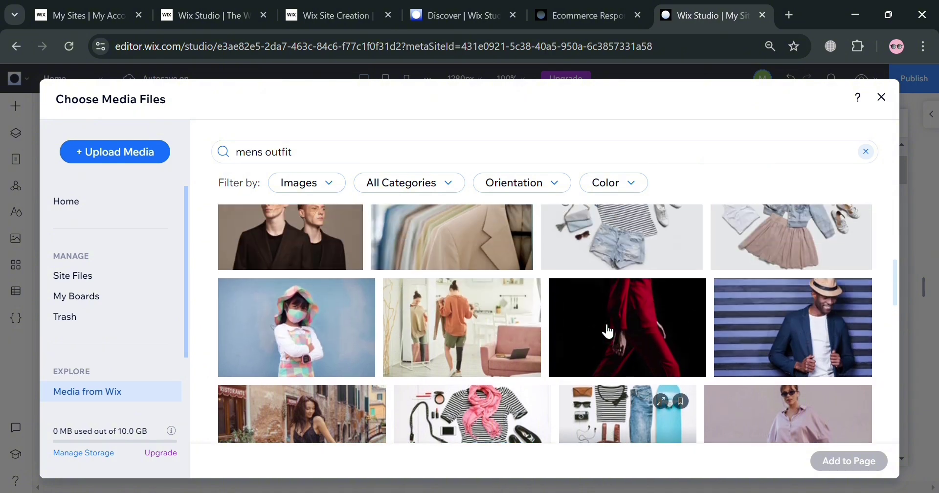
{"action": "scroll", "coordinate": [606, 329], "scroll_direction": "down", "scroll_amount": 7}
{"action": "scroll", "coordinate": [607, 337], "scroll_direction": "down", "scroll_amount": 5}
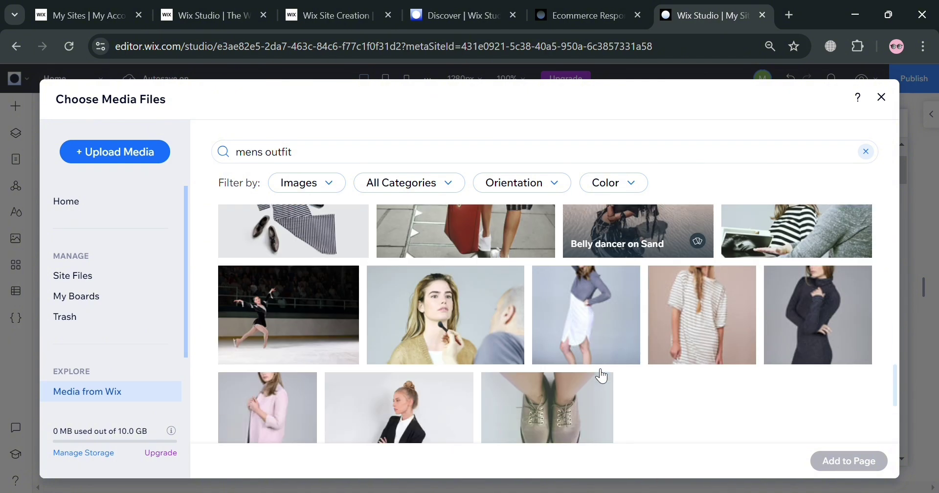
{"action": "scroll", "coordinate": [563, 387], "scroll_direction": "up", "scroll_amount": 5}
{"action": "scroll", "coordinate": [389, 373], "scroll_direction": "up", "scroll_amount": 10}
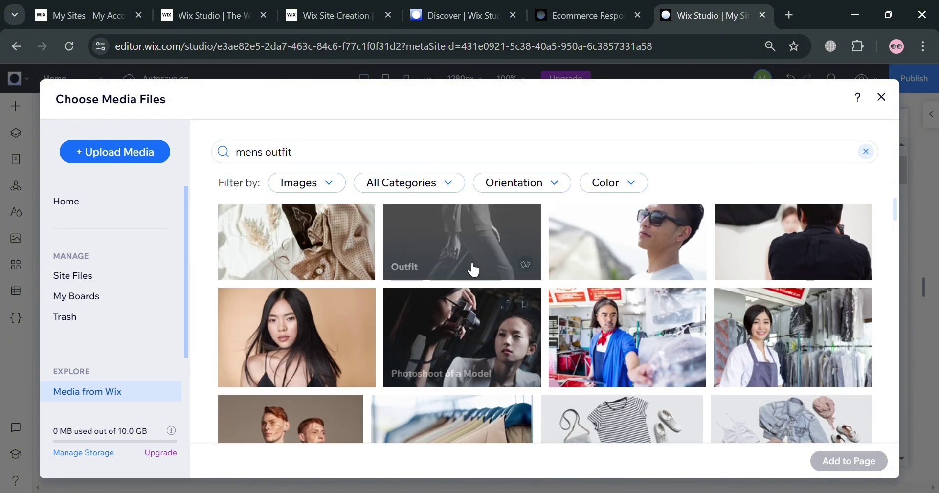
{"action": "left_click", "coordinate": [479, 248]}
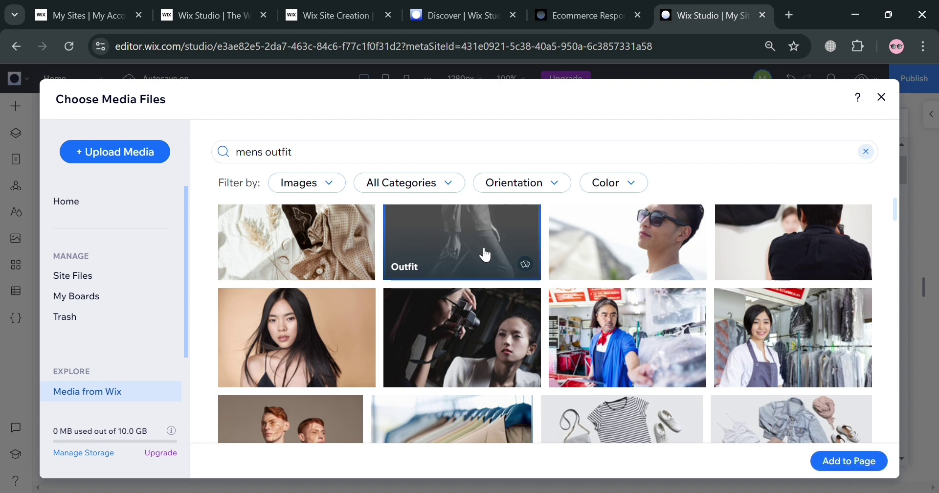
{"action": "left_click", "coordinate": [862, 462]}
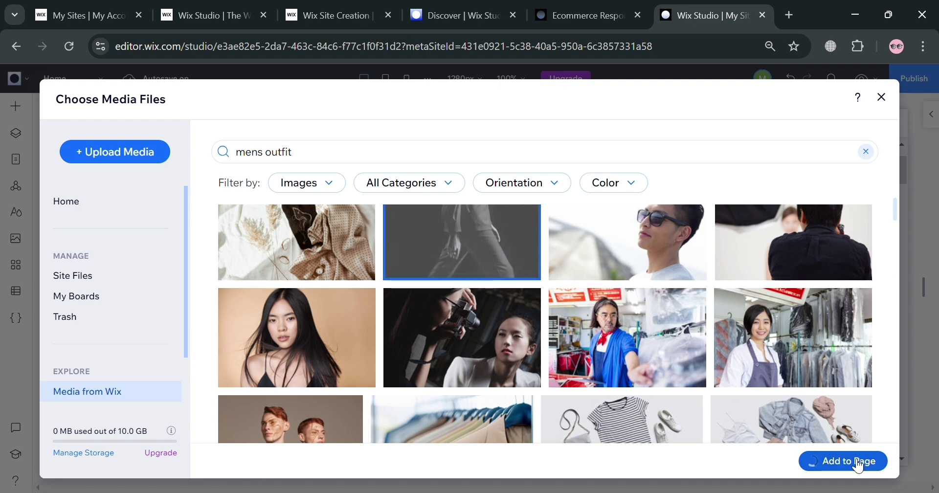
{"action": "scroll", "coordinate": [377, 364], "scroll_direction": "down", "scroll_amount": 1}
{"action": "scroll", "coordinate": [517, 343], "scroll_direction": "down", "scroll_amount": 2}
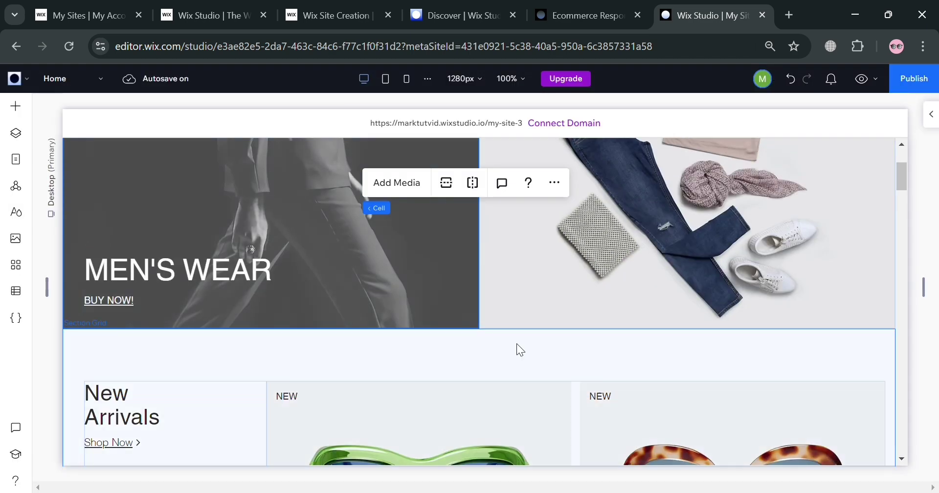
{"action": "left_click", "coordinate": [519, 342]}
{"action": "scroll", "coordinate": [521, 347], "scroll_direction": "up", "scroll_amount": 3}
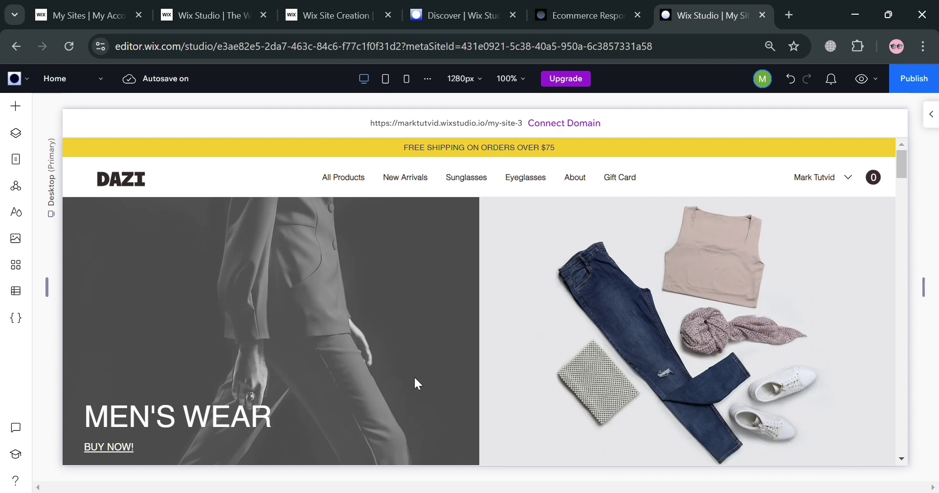
- Look through the page sections below the hero and the categories of elements that can be added to the page
{"action": "scroll", "coordinate": [539, 373], "scroll_direction": "down", "scroll_amount": 5}
{"action": "scroll", "coordinate": [651, 353], "scroll_direction": "down", "scroll_amount": 7}
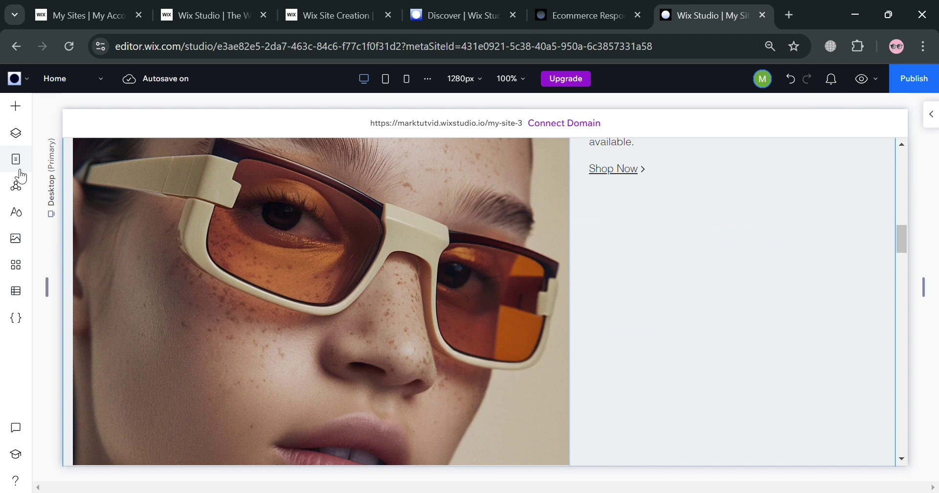
{"action": "left_click", "coordinate": [20, 112]}
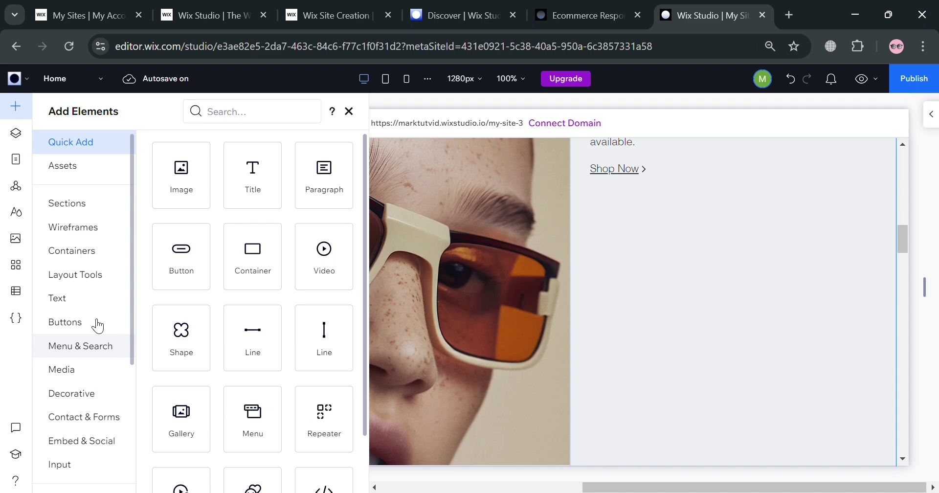
{"action": "scroll", "coordinate": [79, 205], "scroll_direction": "down", "scroll_amount": 3}
{"action": "left_click", "coordinate": [564, 254]}
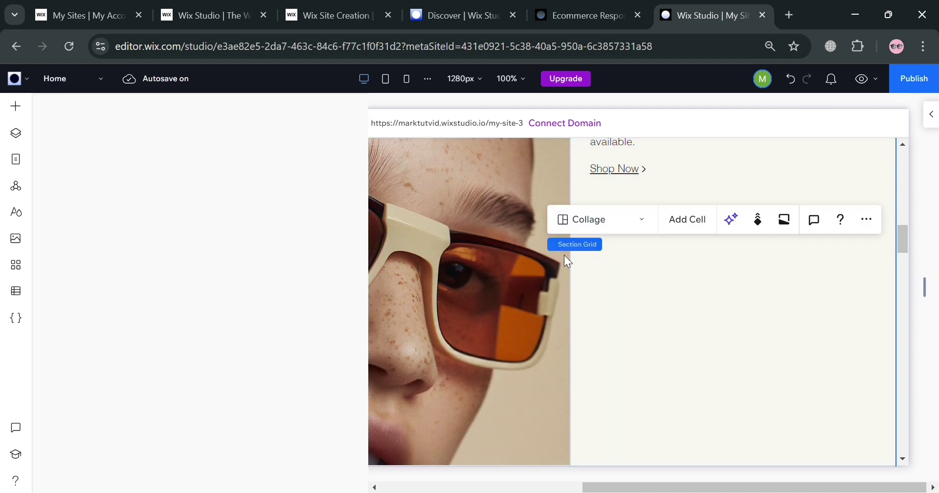
- Open product management for the New Arrivals grid gallery and dismiss the tip about physical or digital products
{"action": "scroll", "coordinate": [424, 252], "scroll_direction": "up", "scroll_amount": 5}
{"action": "left_click", "coordinate": [280, 349]}
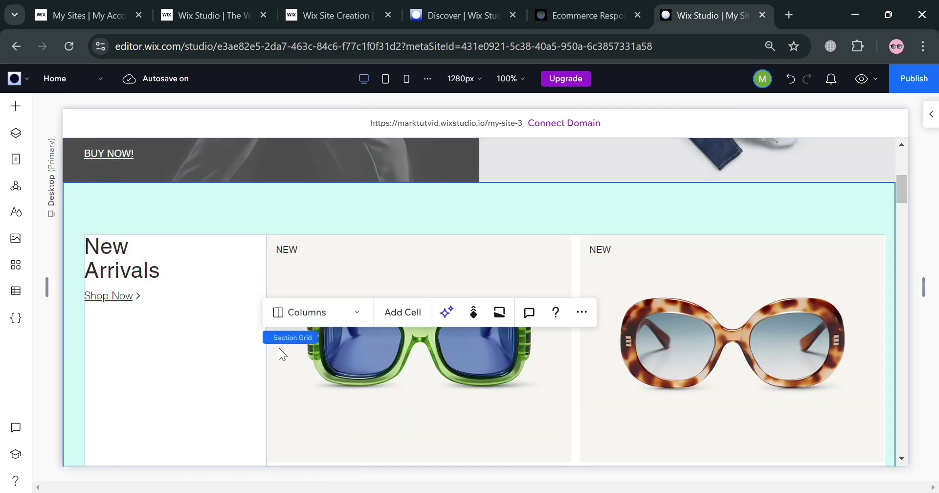
{"action": "left_click", "coordinate": [386, 366]}
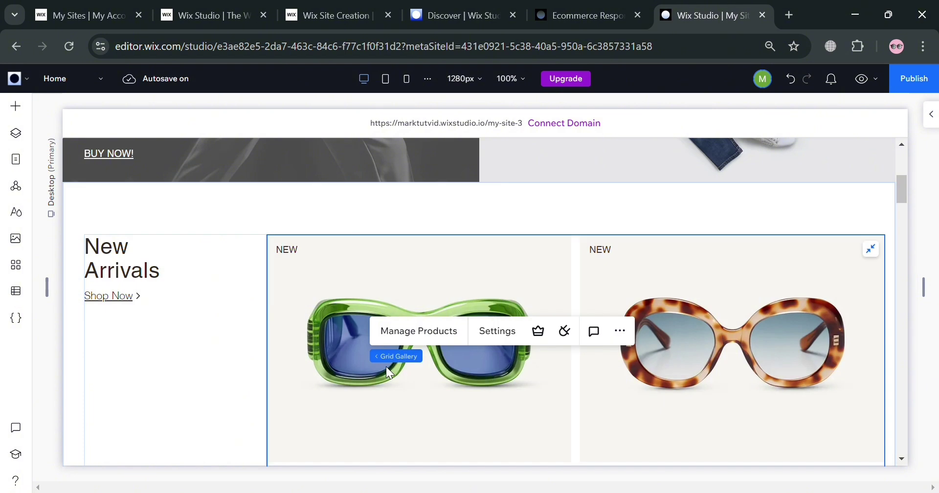
{"action": "left_click", "coordinate": [432, 338]}
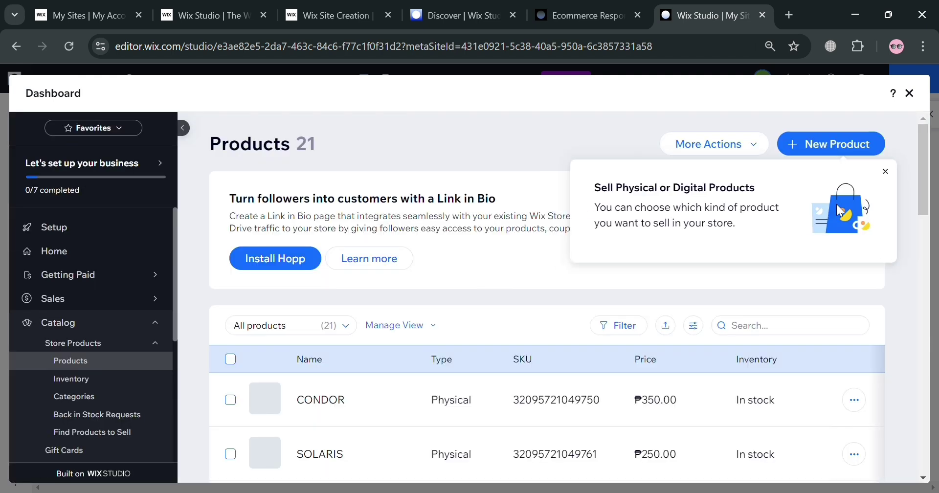
{"action": "left_click", "coordinate": [886, 171]}
- Review the store's product list and select all of its products
{"action": "scroll", "coordinate": [420, 356], "scroll_direction": "down", "scroll_amount": 5}
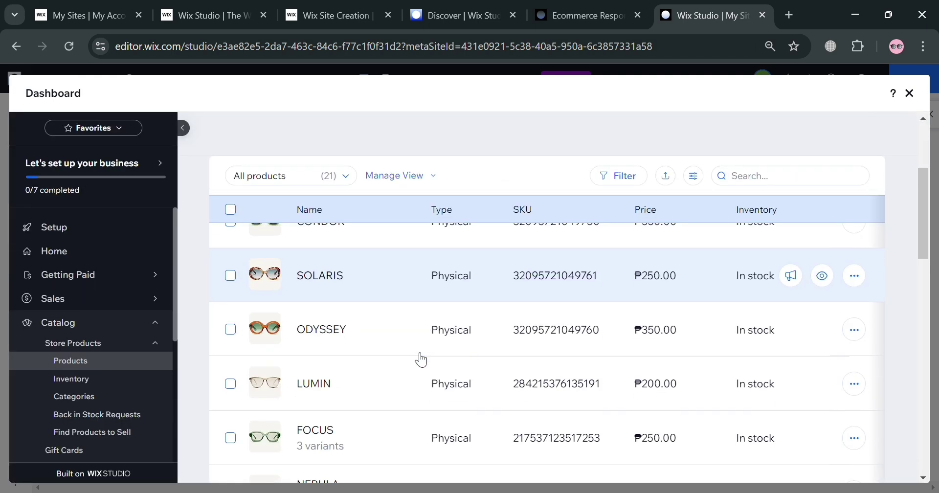
{"action": "scroll", "coordinate": [321, 294], "scroll_direction": "up", "scroll_amount": 3}
{"action": "left_click", "coordinate": [231, 285]}
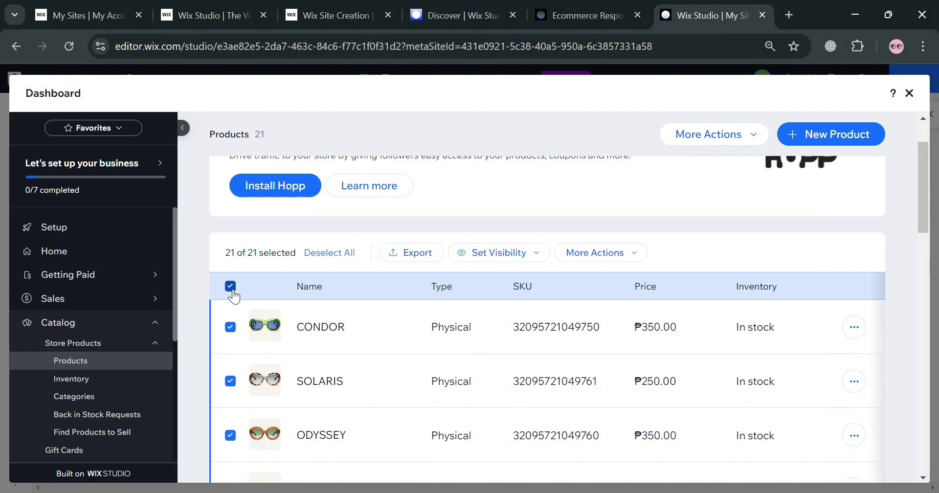
{"action": "scroll", "coordinate": [566, 329], "scroll_direction": "down", "scroll_amount": 3}
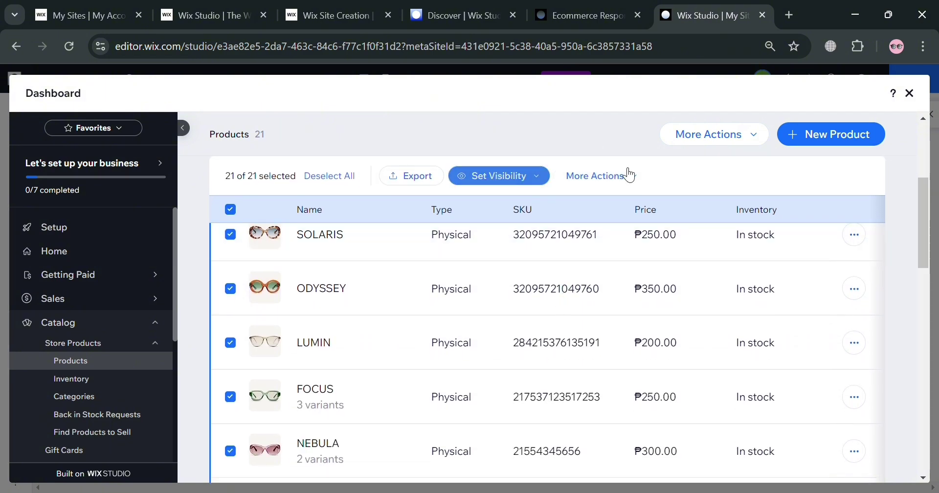
{"action": "scroll", "coordinate": [807, 253], "scroll_direction": "up", "scroll_amount": 3}
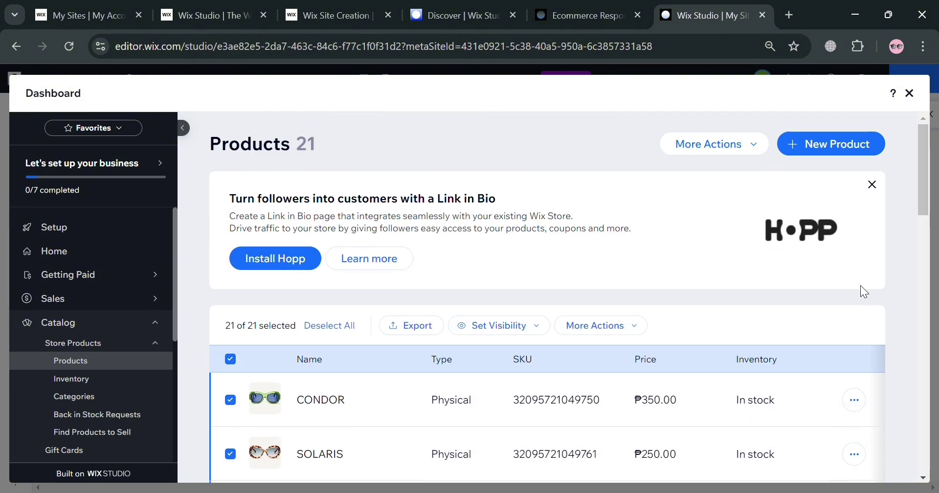
- Check the export and import actions available for the store's products without running either one
{"action": "left_click", "coordinate": [720, 147]}
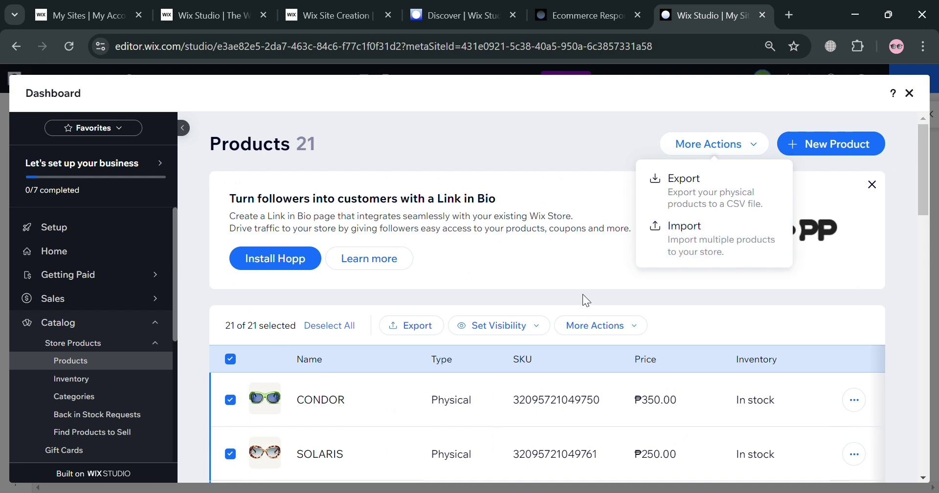
{"action": "left_click", "coordinate": [806, 333]}
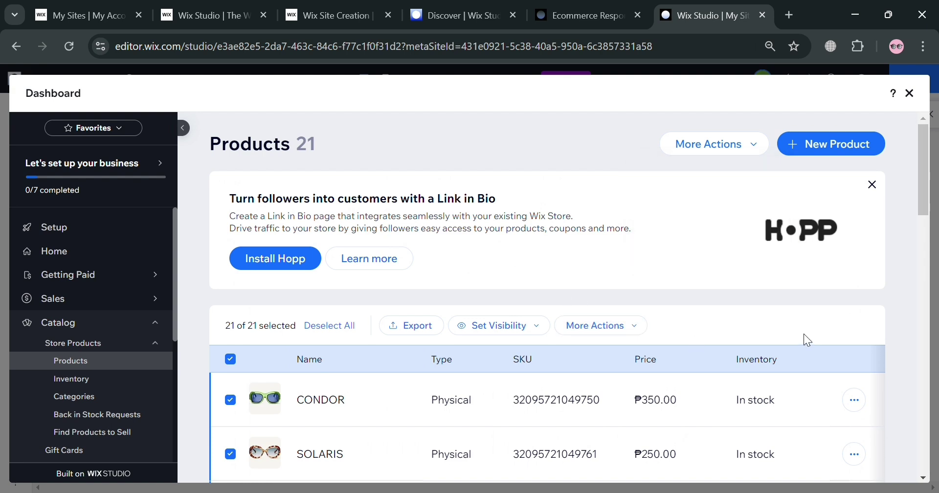
{"action": "left_click", "coordinate": [749, 151]}
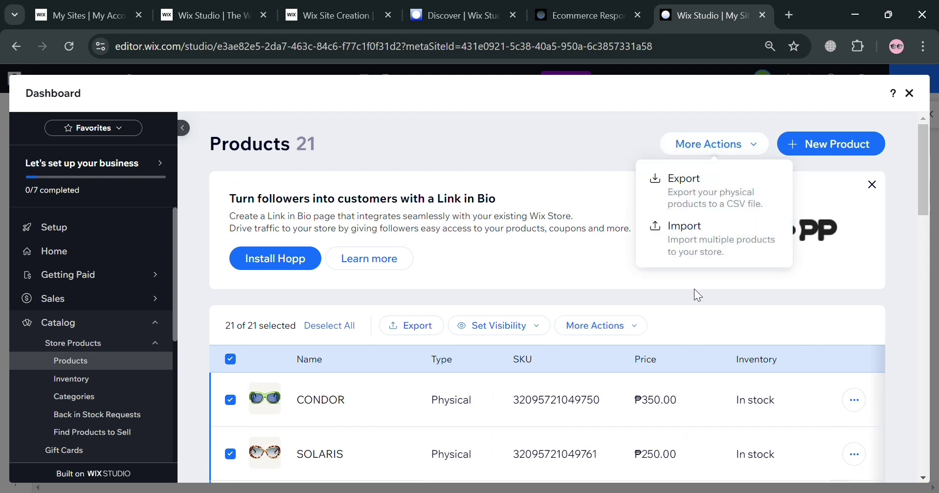
{"action": "left_click", "coordinate": [535, 274]}
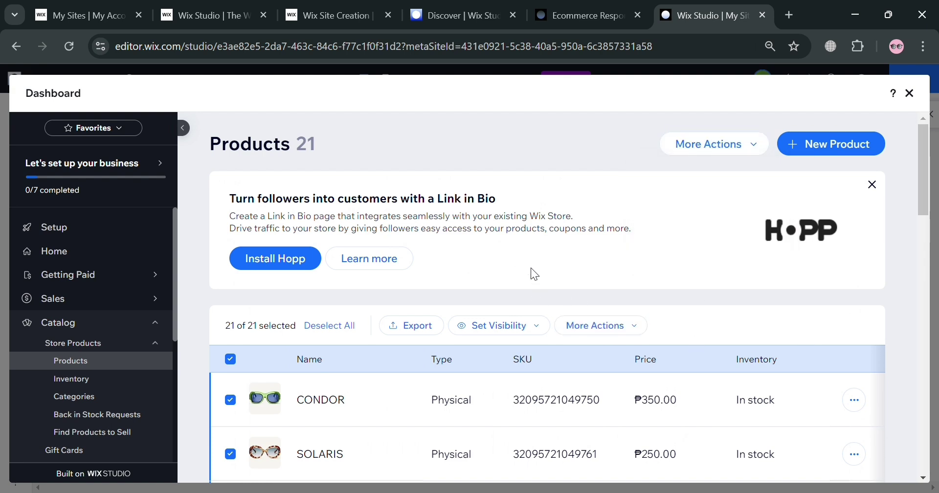
- Check which product types can be added to the store without creating a new product
{"action": "left_click", "coordinate": [848, 153]}
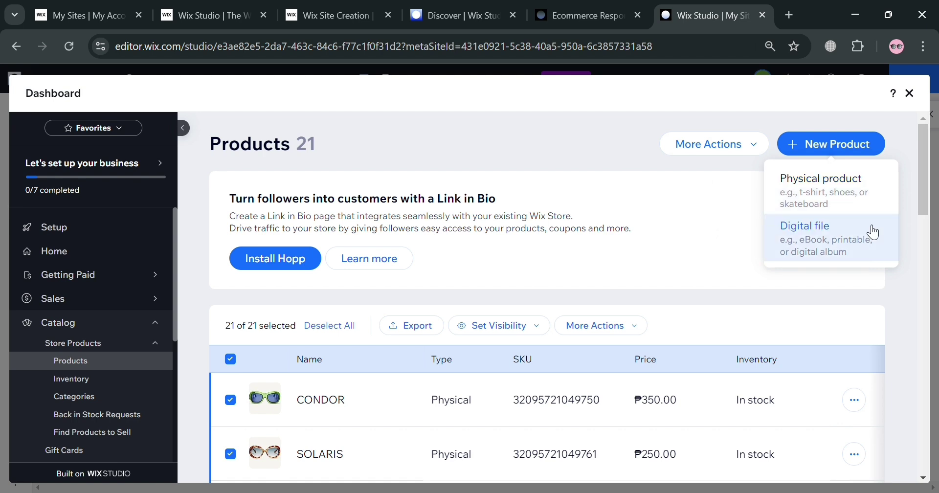
{"action": "left_click", "coordinate": [628, 331]}
{"action": "scroll", "coordinate": [612, 362], "scroll_direction": "down", "scroll_amount": 2}
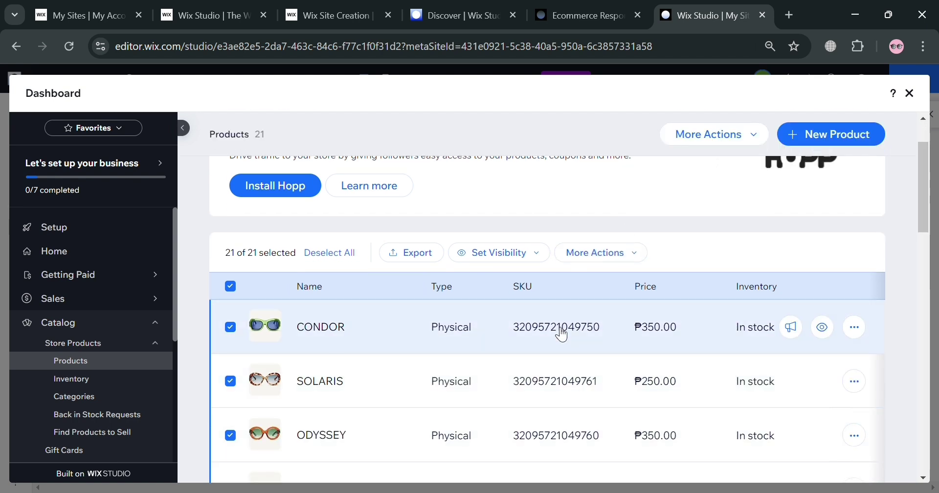
- Review the CONDOR product's images, info, pricing, custom text, options, inventory and subscription settings, and leave without saving
{"action": "left_click", "coordinate": [562, 333]}
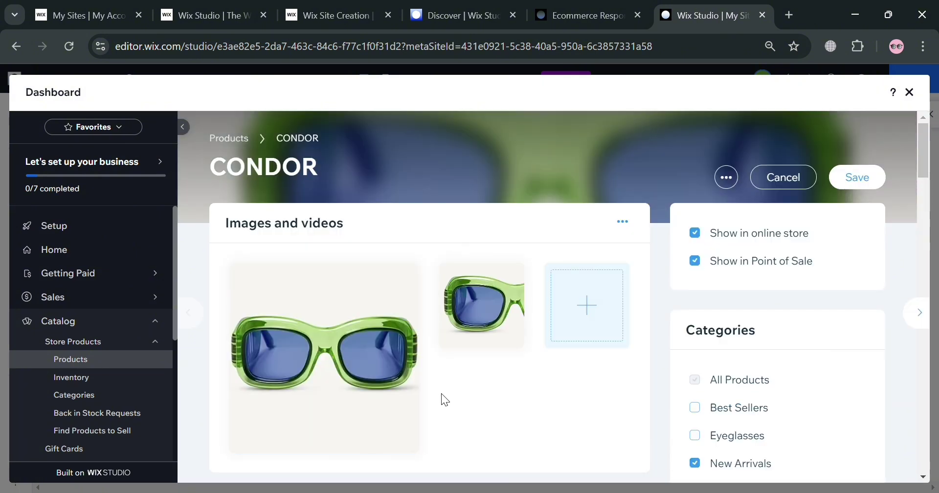
{"action": "scroll", "coordinate": [450, 389], "scroll_direction": "down", "scroll_amount": 5}
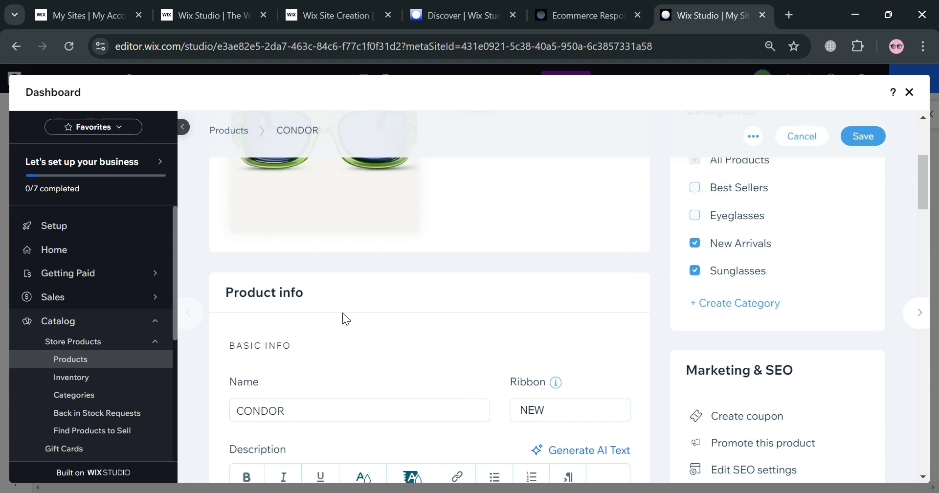
{"action": "scroll", "coordinate": [347, 319], "scroll_direction": "down", "scroll_amount": 3}
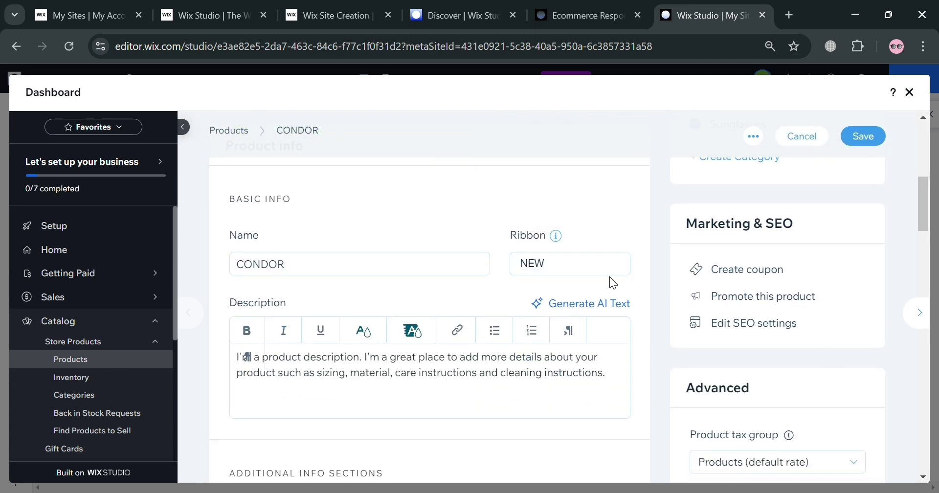
{"action": "scroll", "coordinate": [490, 343], "scroll_direction": "down", "scroll_amount": 4}
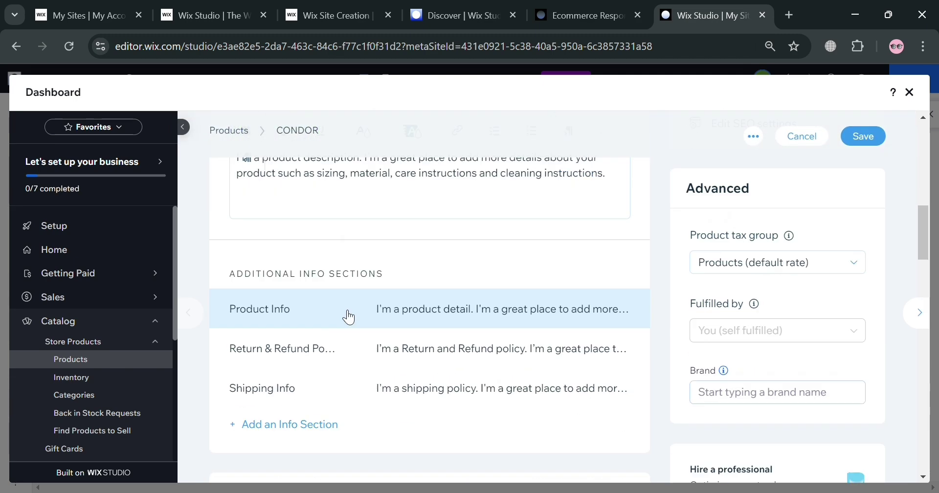
{"action": "scroll", "coordinate": [409, 372], "scroll_direction": "down", "scroll_amount": 6}
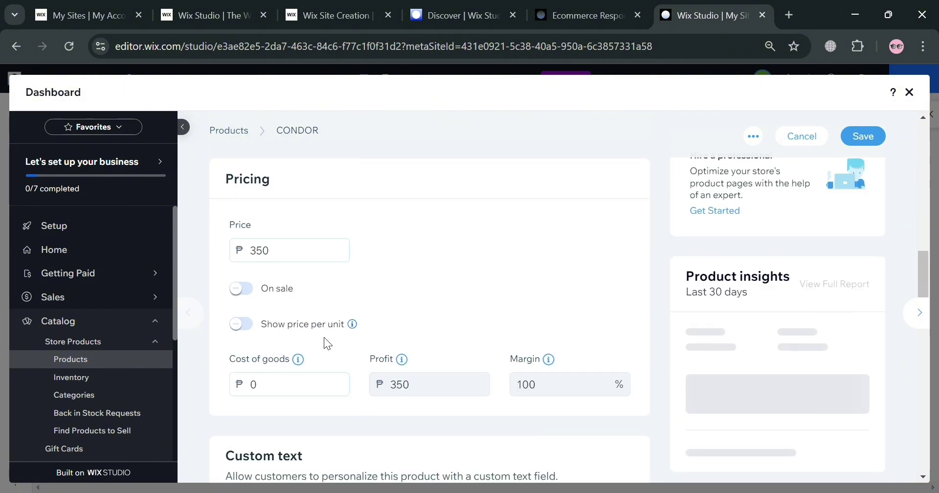
{"action": "scroll", "coordinate": [336, 323], "scroll_direction": "down", "scroll_amount": 2}
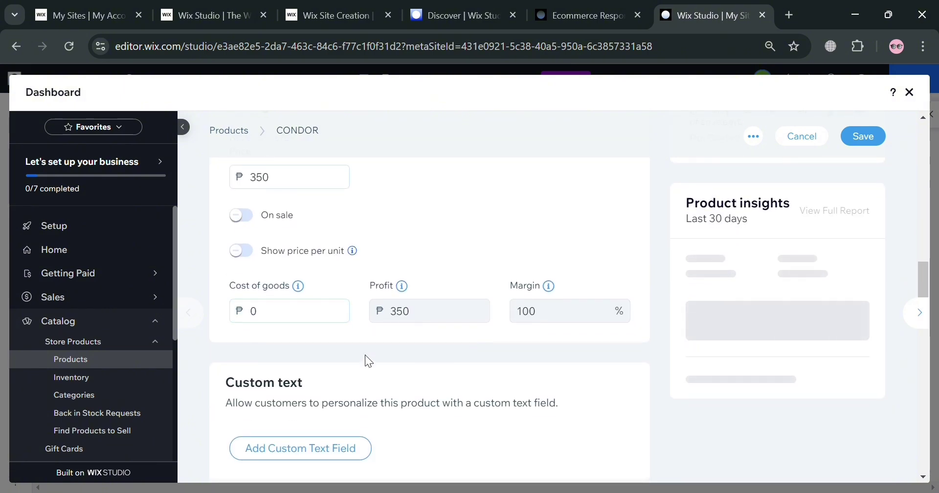
{"action": "scroll", "coordinate": [368, 361], "scroll_direction": "down", "scroll_amount": 3}
{"action": "scroll", "coordinate": [475, 358], "scroll_direction": "down", "scroll_amount": 2}
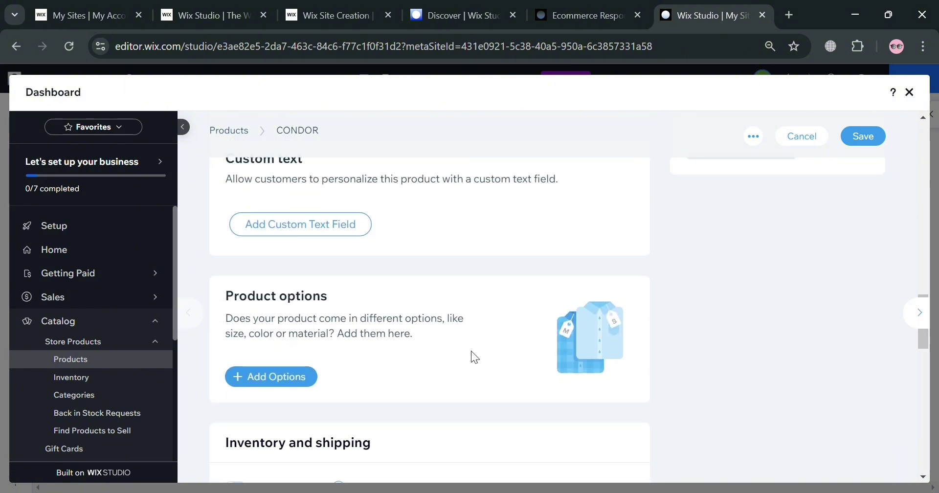
{"action": "scroll", "coordinate": [473, 354], "scroll_direction": "down", "scroll_amount": 6}
{"action": "scroll", "coordinate": [541, 262], "scroll_direction": "down", "scroll_amount": 4}
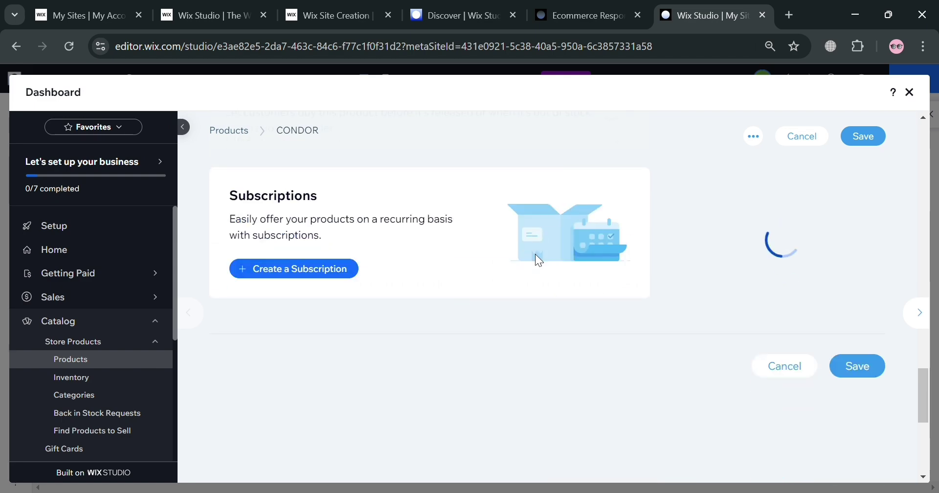
{"action": "scroll", "coordinate": [539, 263], "scroll_direction": "up", "scroll_amount": 15}
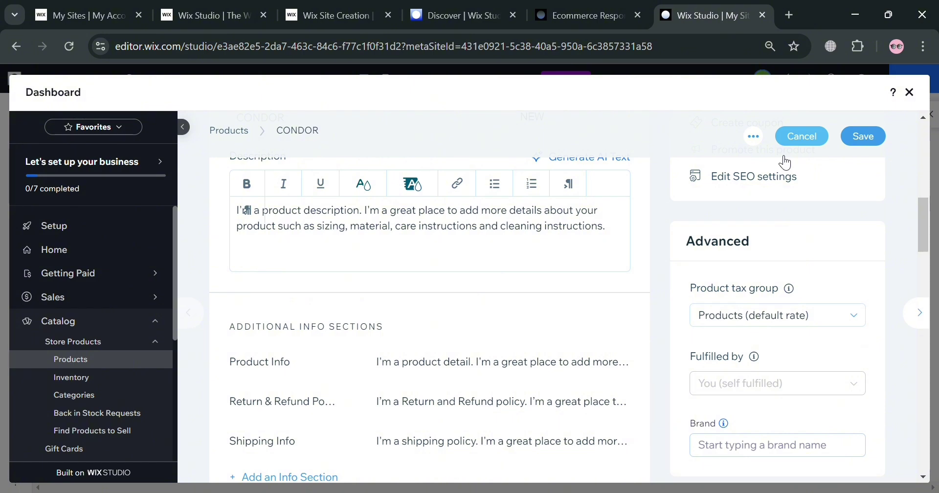
{"action": "left_click", "coordinate": [797, 137]}
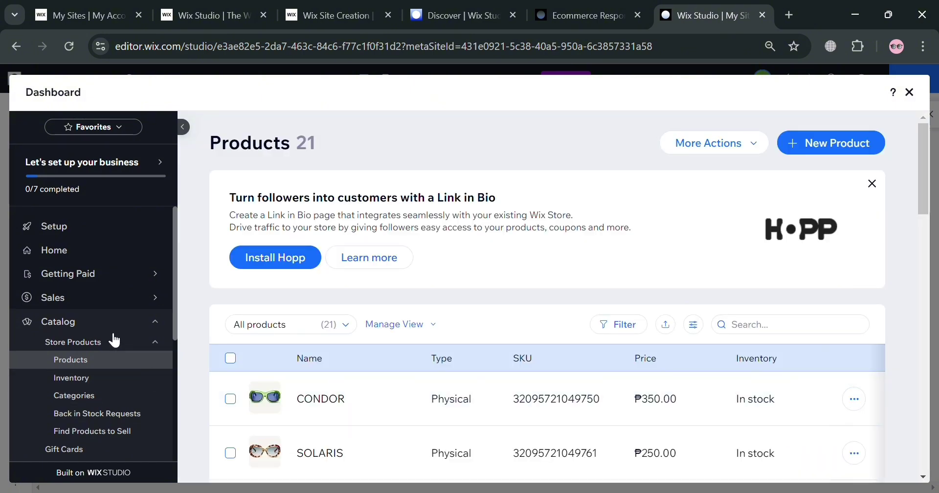
- Examine the payment methods that can be connected under Getting Paid, including the providers in More Payment Options
{"action": "mouse_move", "coordinate": [109, 282]}
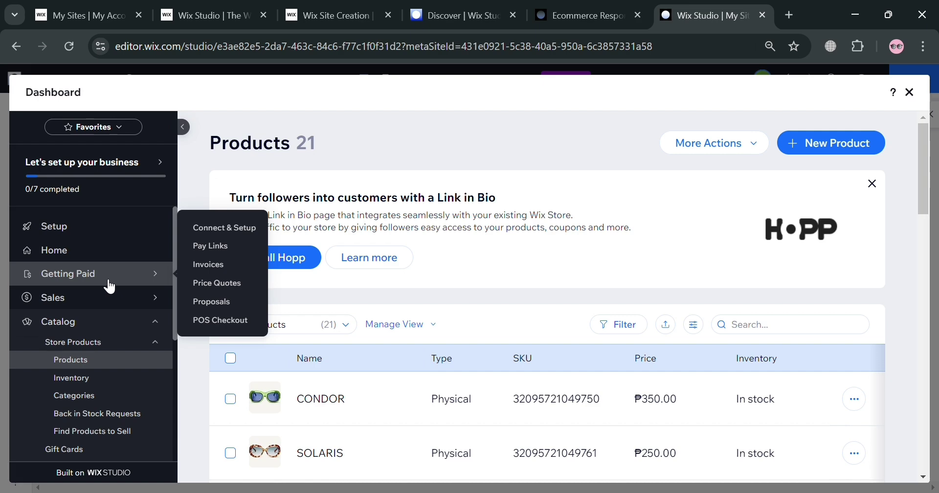
{"action": "left_click", "coordinate": [110, 286]}
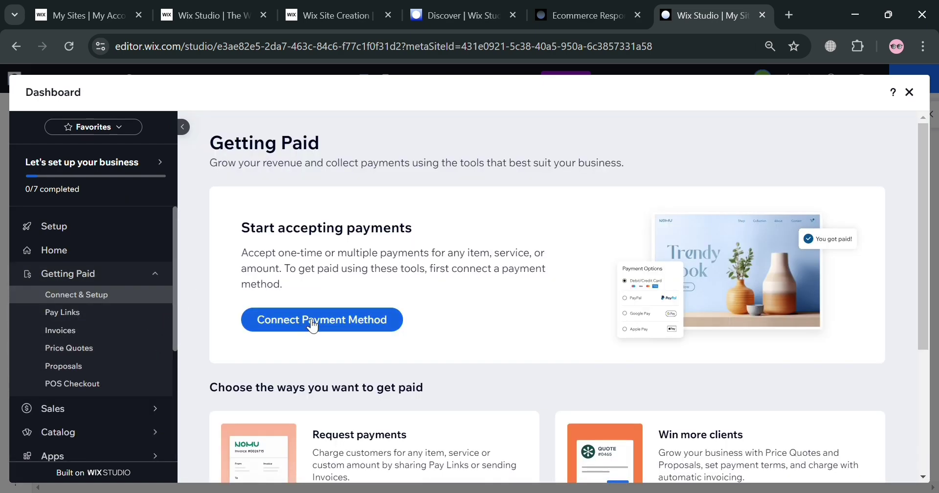
{"action": "left_click", "coordinate": [313, 326]}
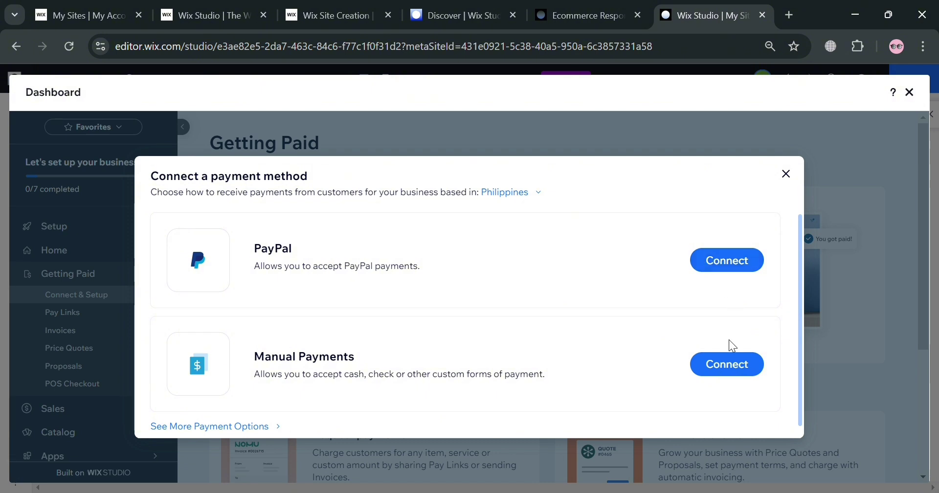
{"action": "scroll", "coordinate": [725, 363], "scroll_direction": "down", "scroll_amount": 1}
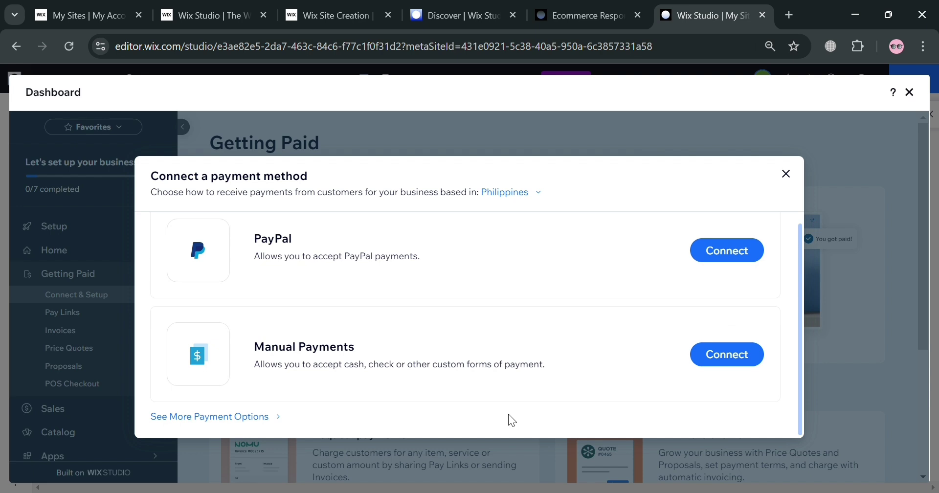
{"action": "left_click", "coordinate": [264, 423]}
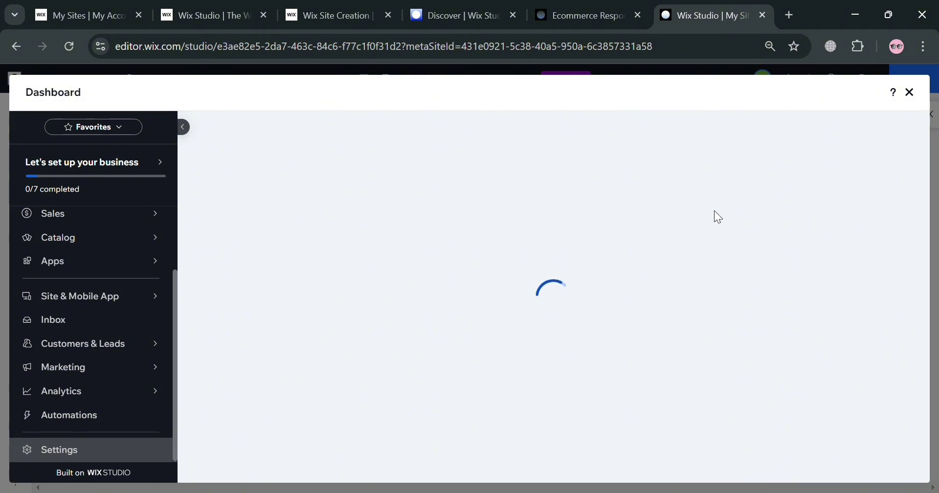
{"action": "scroll", "coordinate": [361, 308], "scroll_direction": "down", "scroll_amount": 3}
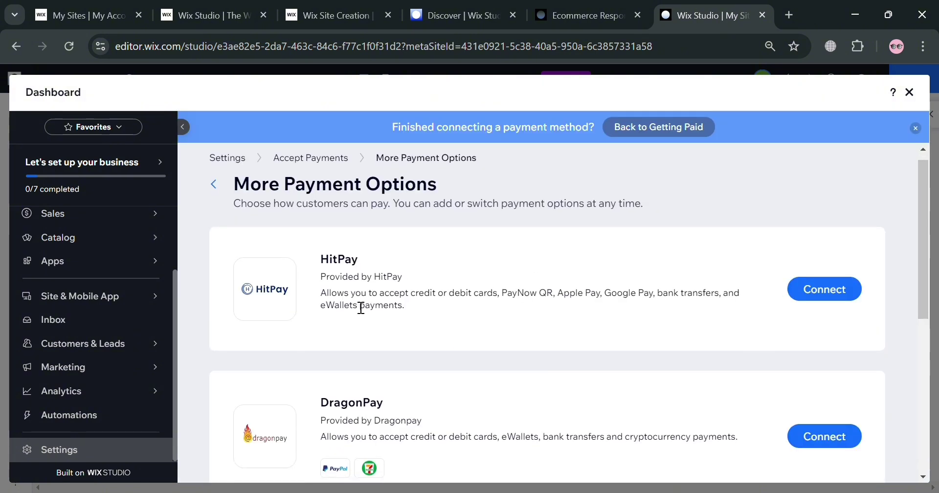
{"action": "scroll", "coordinate": [398, 354], "scroll_direction": "down", "scroll_amount": 5}
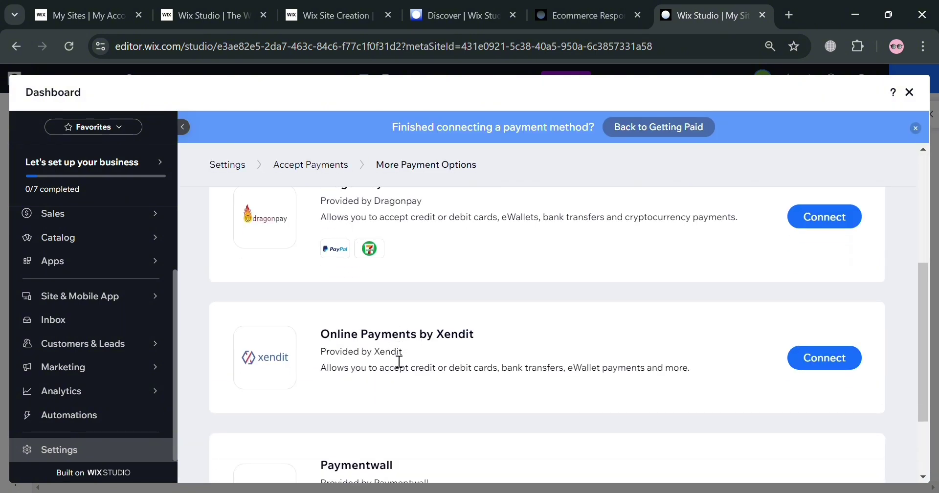
{"action": "scroll", "coordinate": [793, 301], "scroll_direction": "up", "scroll_amount": 5}
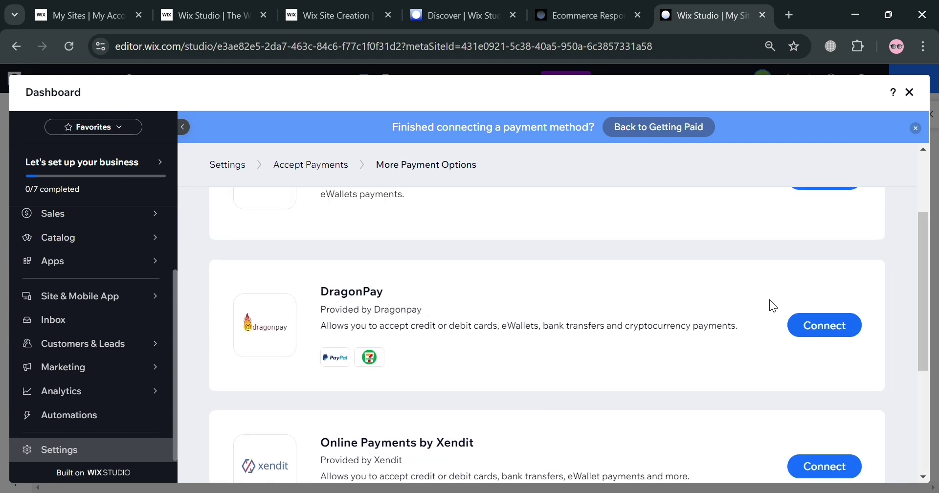
- Look over the remaining sections of the site dashboard and close it to return to the page editor
{"action": "scroll", "coordinate": [68, 280], "scroll_direction": "up", "scroll_amount": 2}
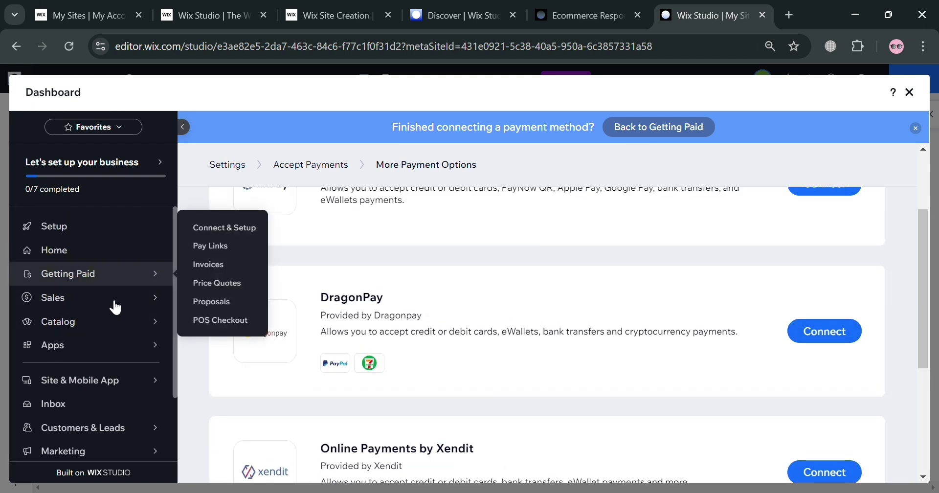
{"action": "scroll", "coordinate": [94, 410], "scroll_direction": "down", "scroll_amount": 3}
{"action": "mouse_move", "coordinate": [92, 348]}
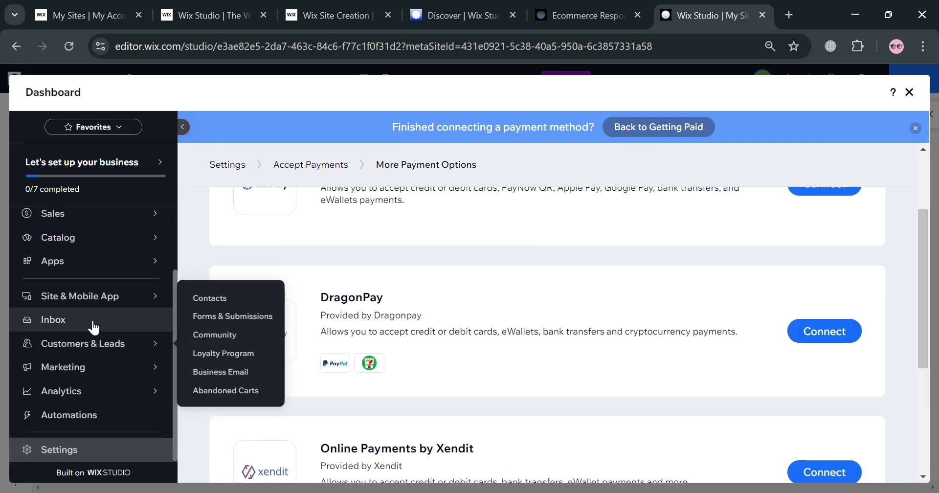
{"action": "left_click", "coordinate": [911, 93]}
- Publish the site on a free Wix Studio domain with my-site-3 as the site address ending
{"action": "scroll", "coordinate": [729, 243], "scroll_direction": "up", "scroll_amount": 5}
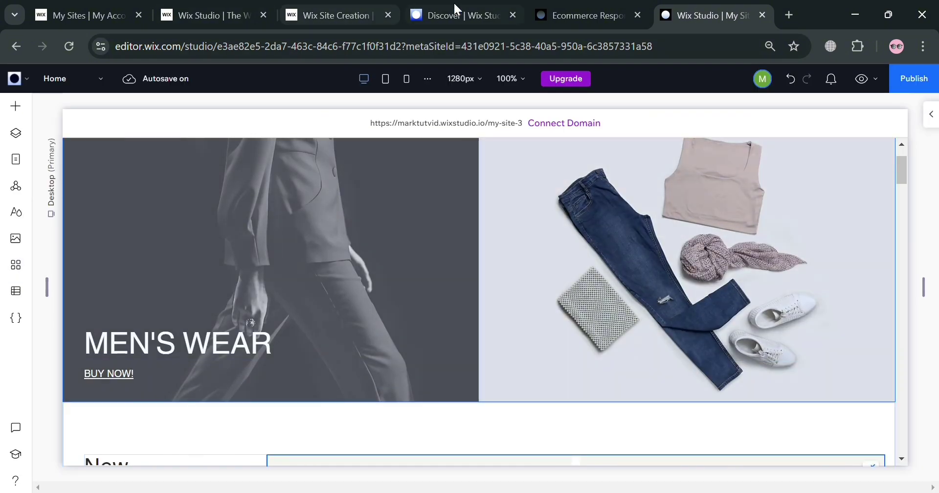
{"action": "left_click", "coordinate": [927, 88]}
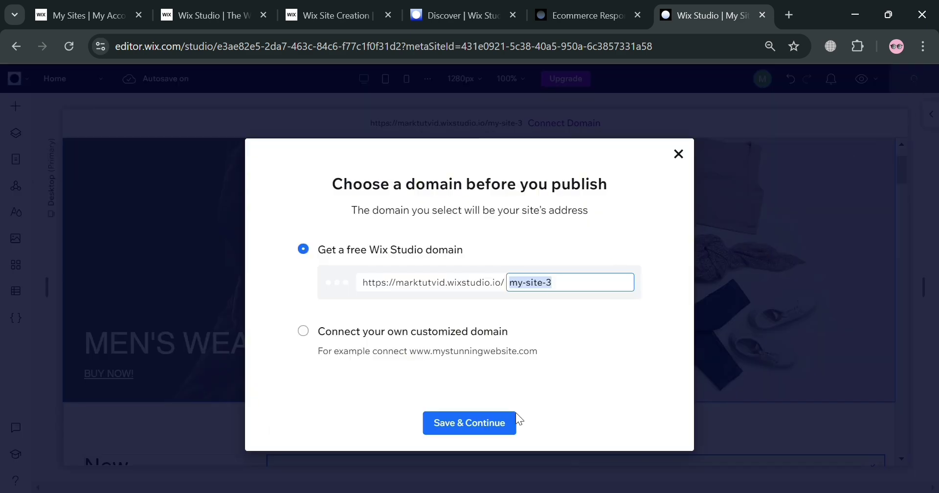
{"action": "left_click", "coordinate": [490, 430]}
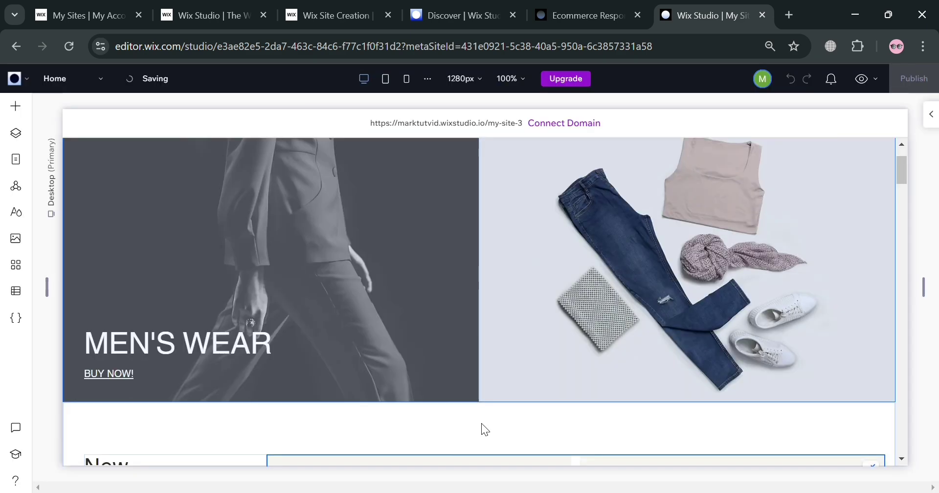
{"action": "scroll", "coordinate": [650, 280], "scroll_direction": "up", "scroll_amount": 2}
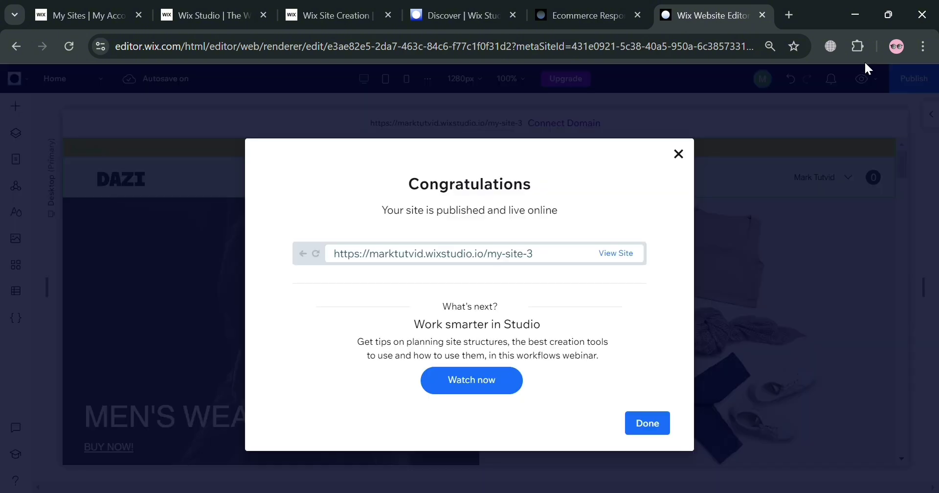
- Open the live published site and check how its home page header and hero images look
{"action": "left_click", "coordinate": [616, 253]}
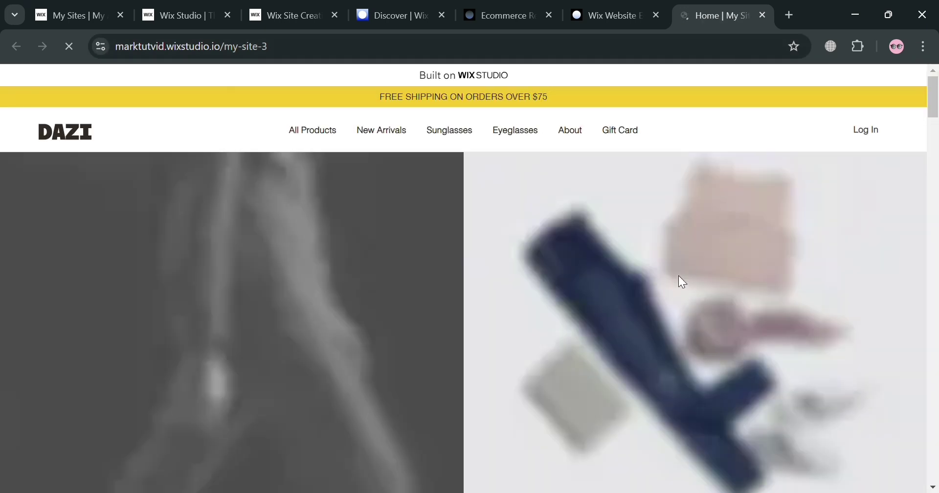
{"action": "scroll", "coordinate": [615, 345], "scroll_direction": "down", "scroll_amount": 3}
{"action": "scroll", "coordinate": [617, 348], "scroll_direction": "down", "scroll_amount": 3}
{"action": "scroll", "coordinate": [613, 333], "scroll_direction": "up", "scroll_amount": 7}
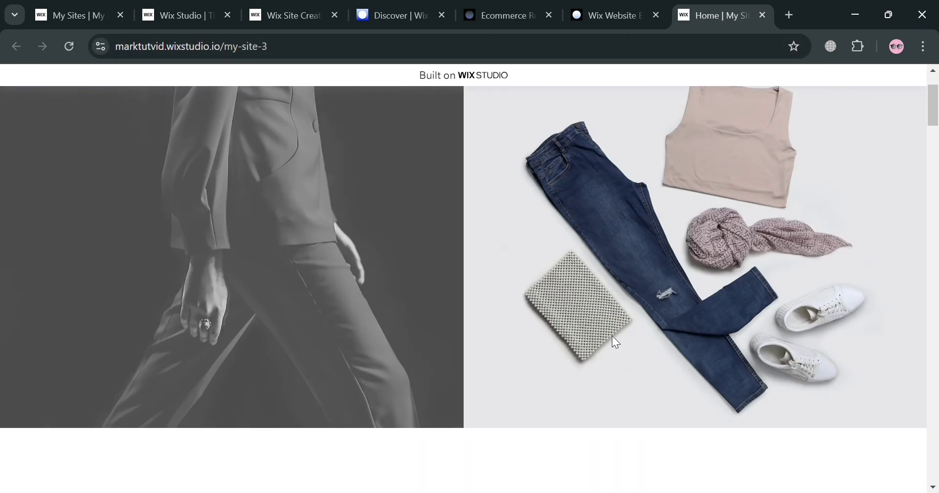
{"action": "scroll", "coordinate": [610, 311], "scroll_direction": "down", "scroll_amount": 2}
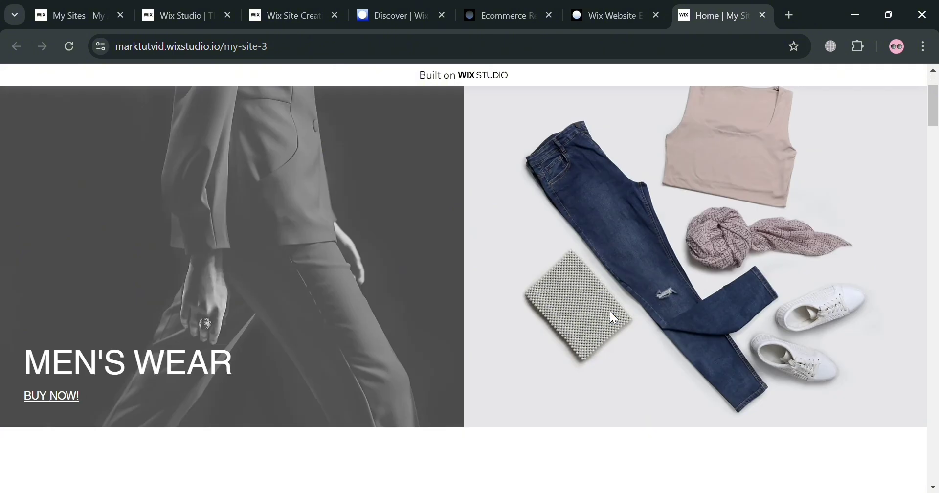
{"action": "scroll", "coordinate": [610, 310], "scroll_direction": "up", "scroll_amount": 2}
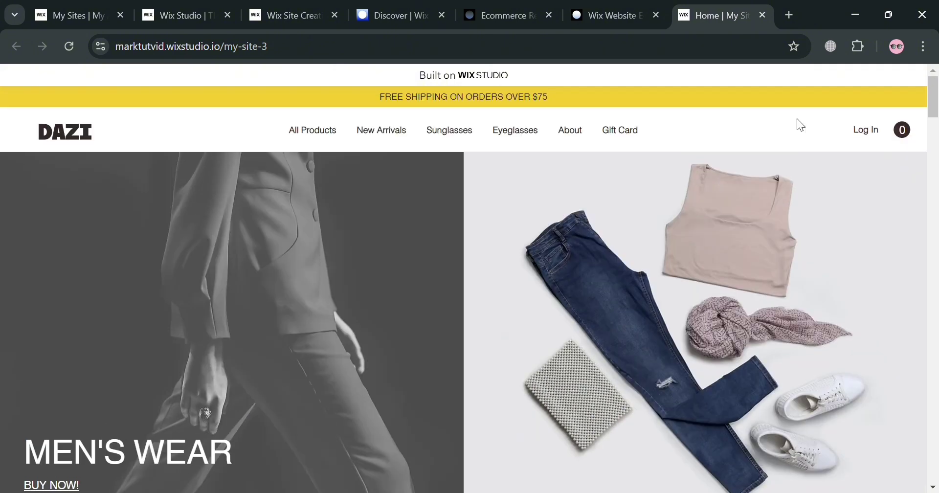